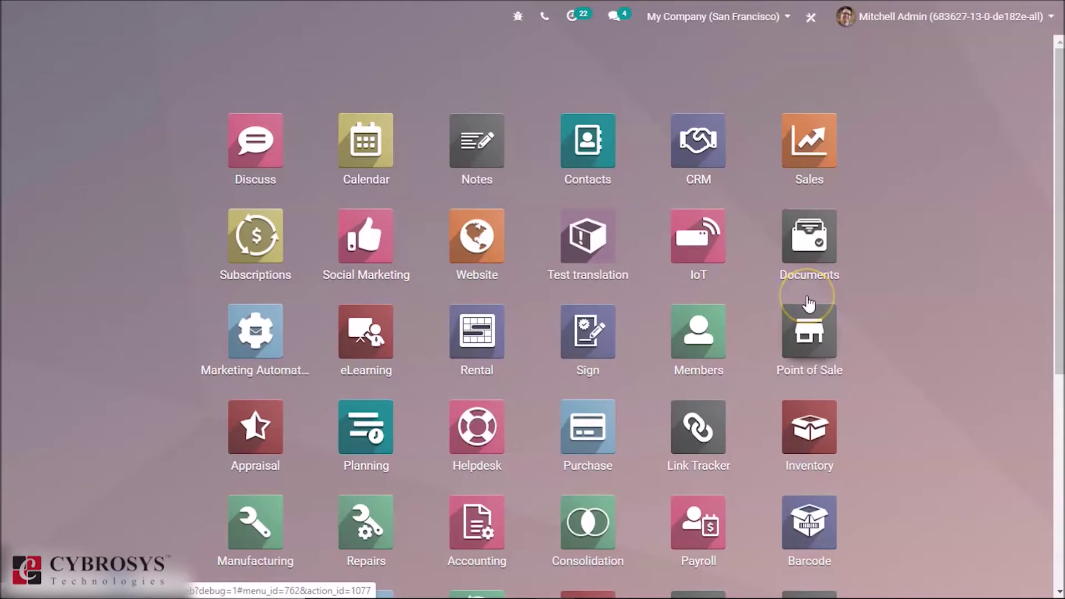
Step: Open Accounting and reach Payment Acquirers from the overflow menu's Payments section
scroll(1048, 321, down, 2)
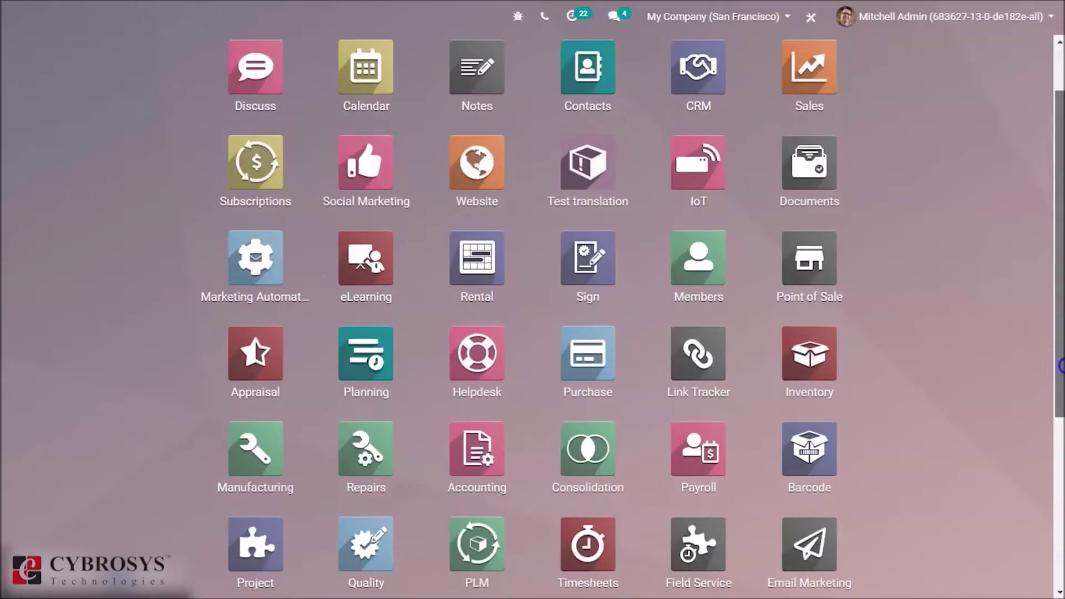
click(480, 424)
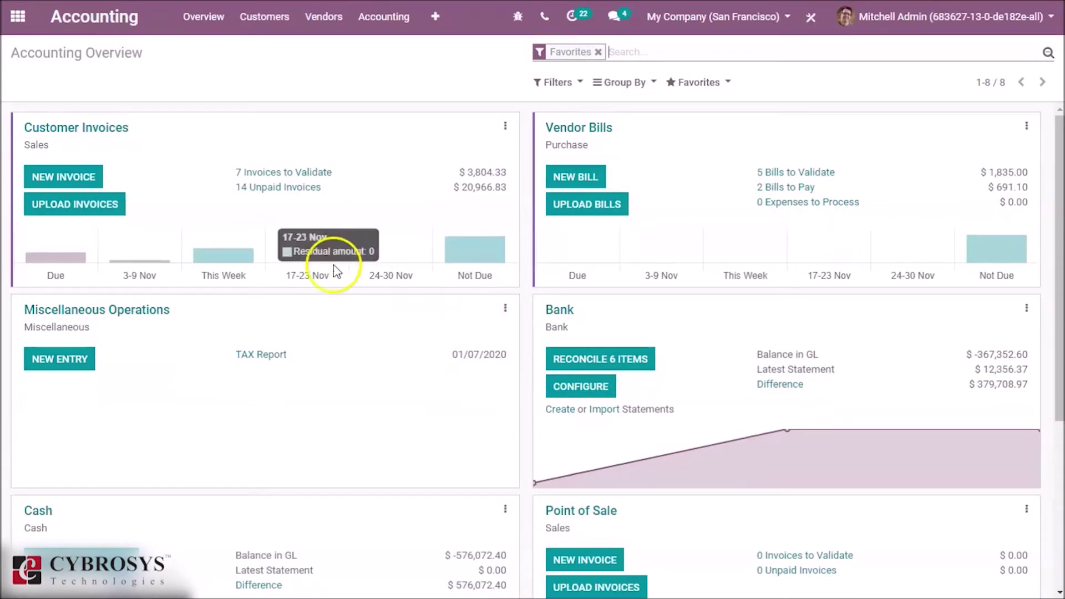
click(444, 18)
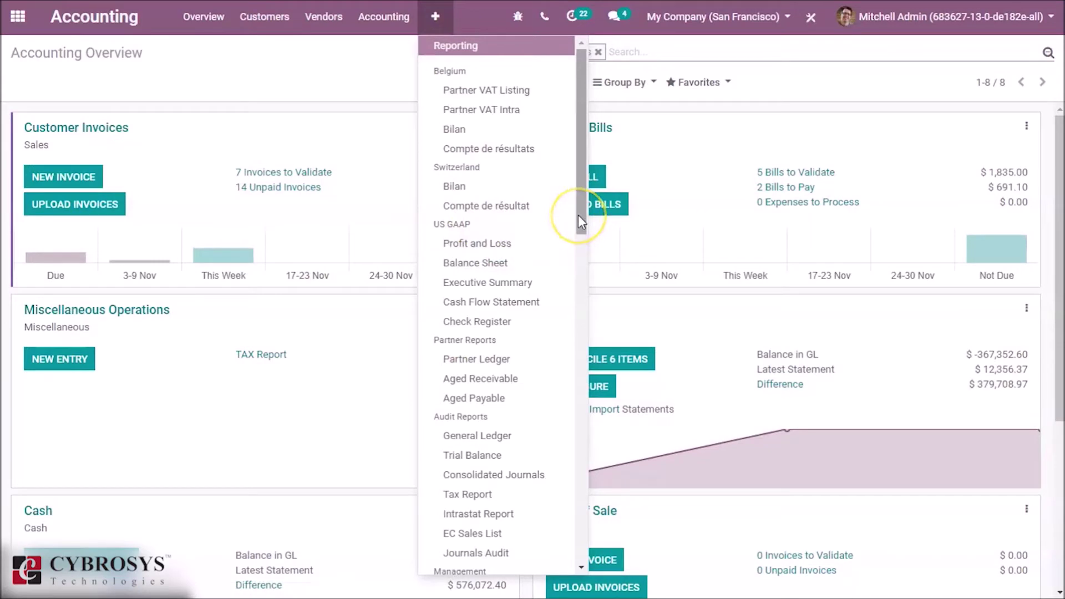
drag(578, 214, 586, 480)
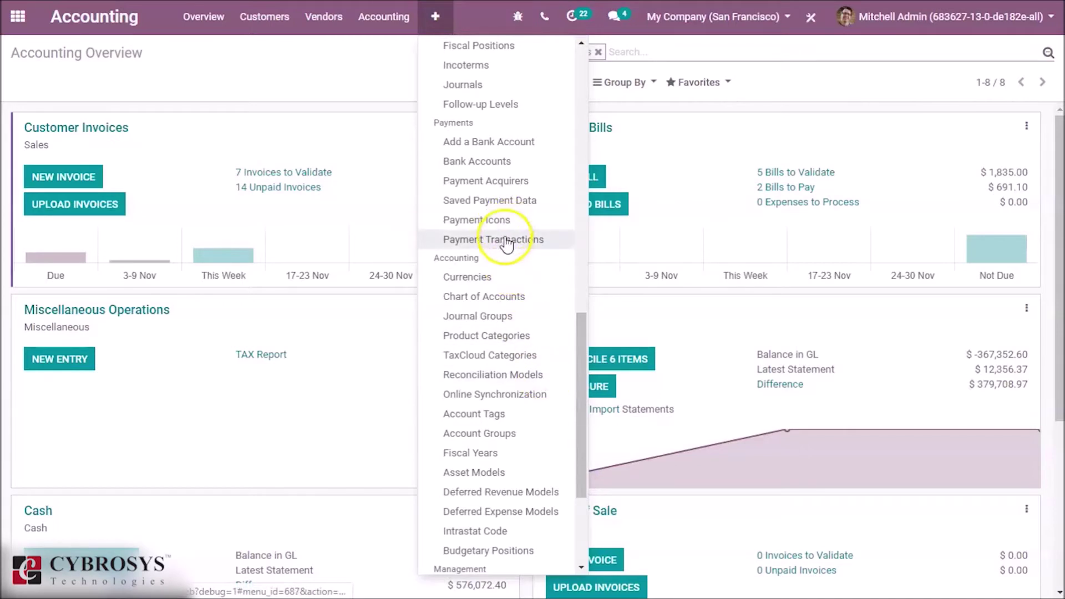
click(503, 182)
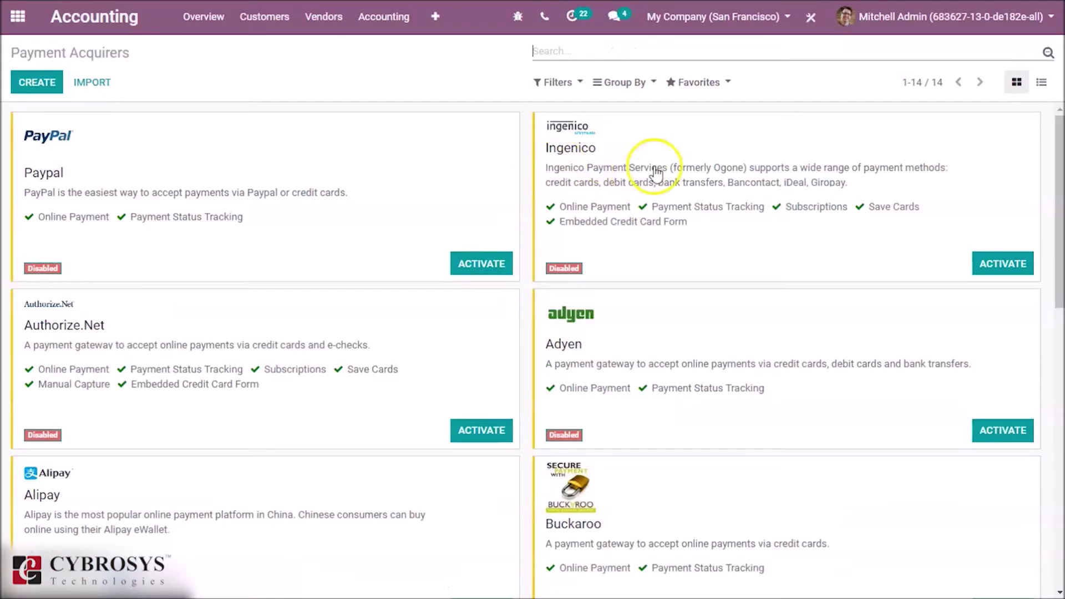
Step: View the Ingenico acquirer, then return to the list and scroll to the PayU Latam card
click(1028, 169)
drag(1060, 166, 1060, 408)
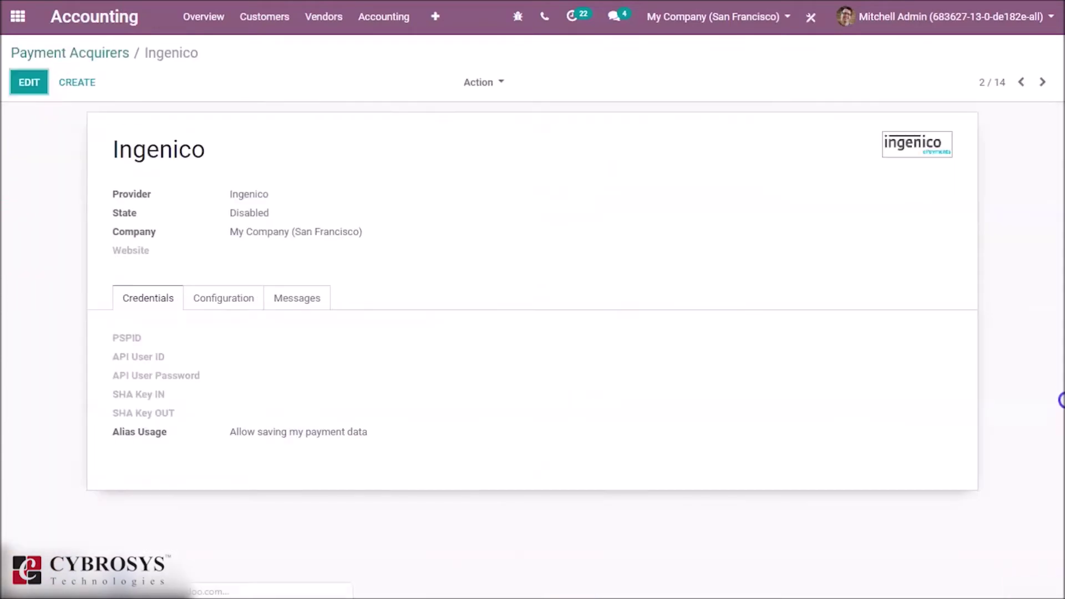
click(101, 55)
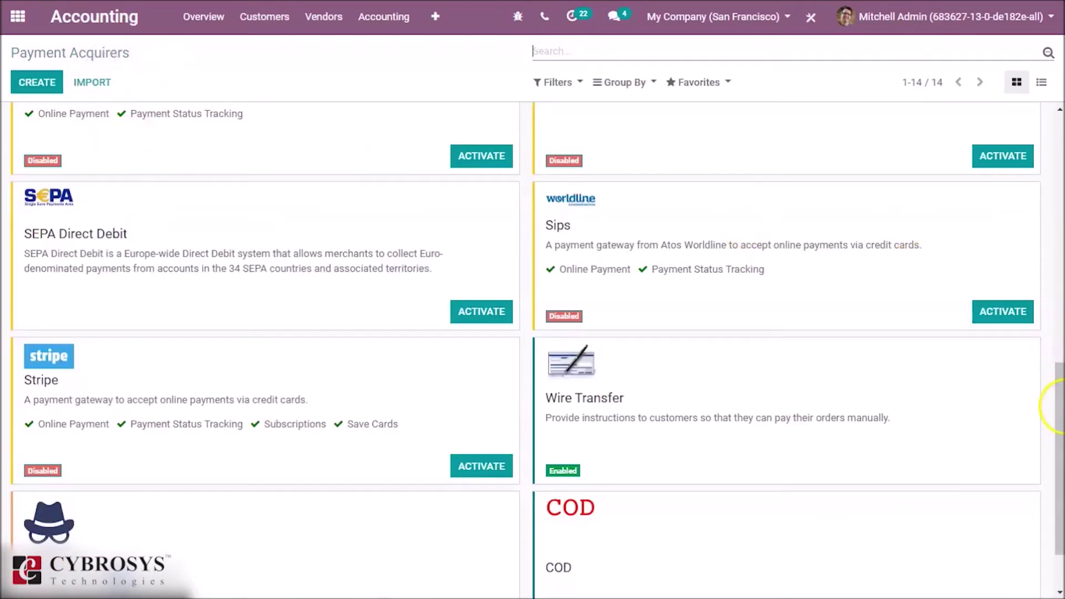
drag(1060, 407, 1060, 326)
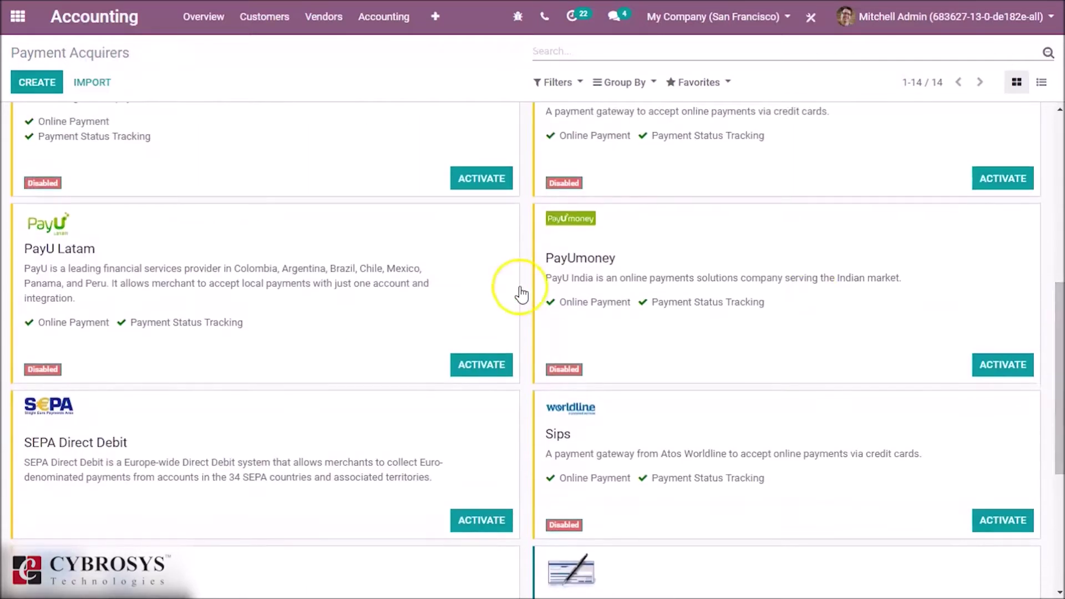
Step: Activate the PayU Latam card and switch its State to Test Mode
click(476, 366)
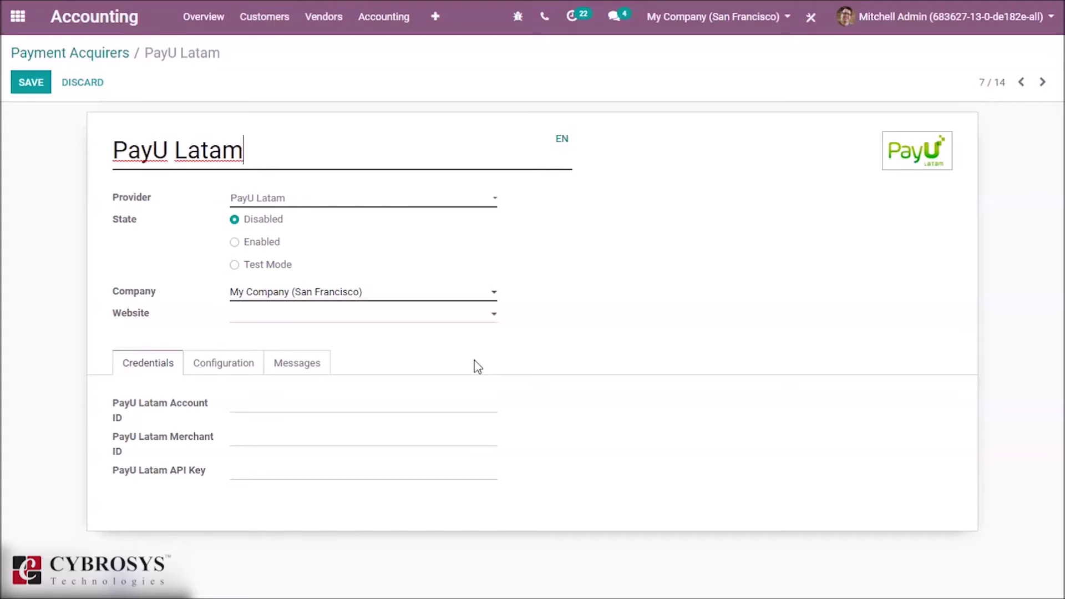
click(253, 265)
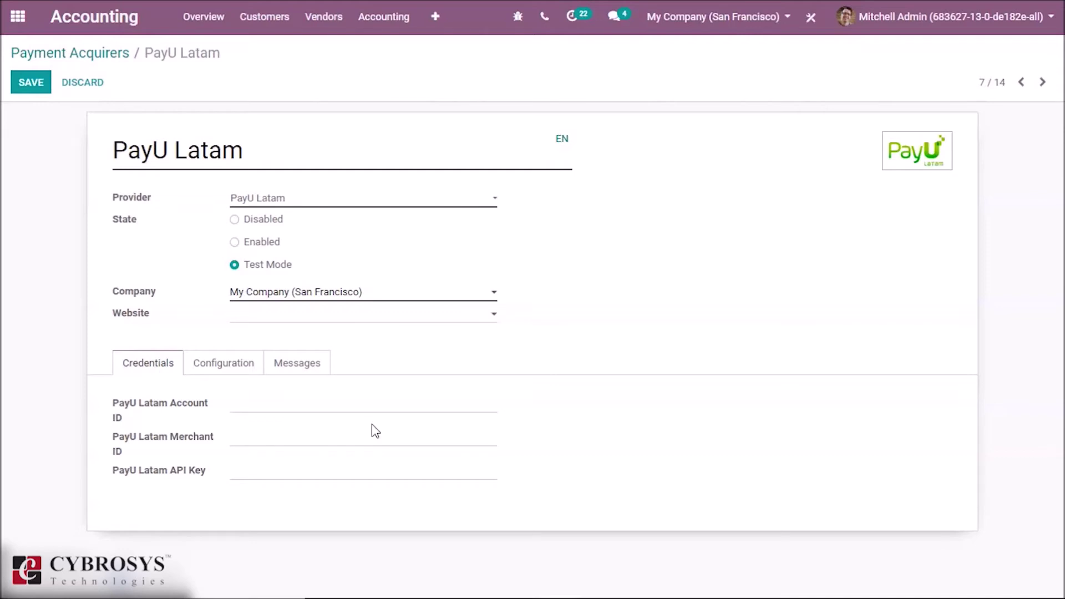
Step: Copy merchantId 508029 from the PayU Developers sandbox credentials table to the clipboard
key(alt+Tab)
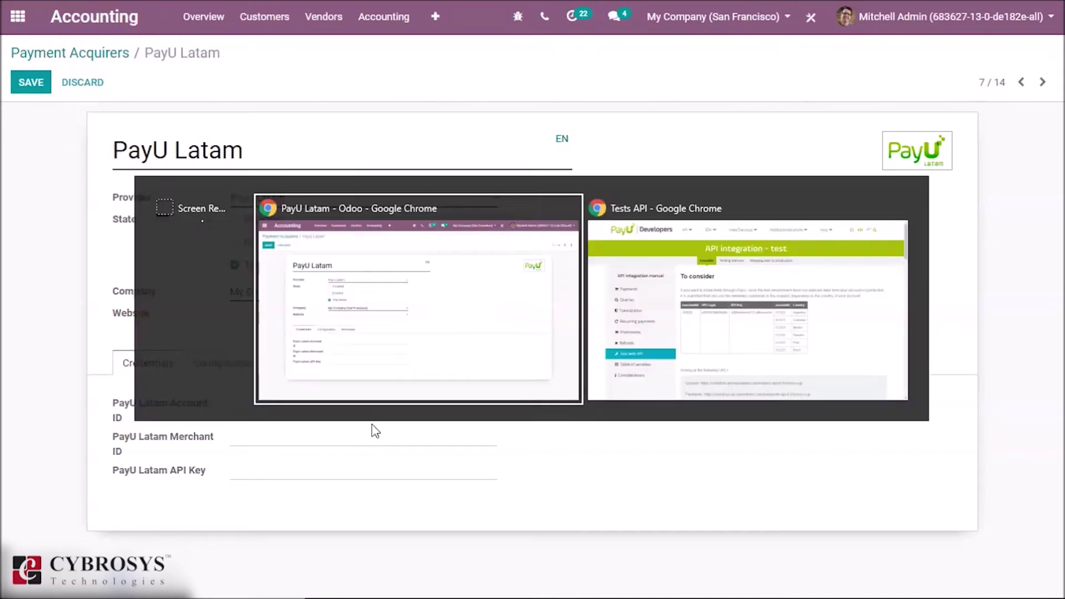
key(alt+Tab)
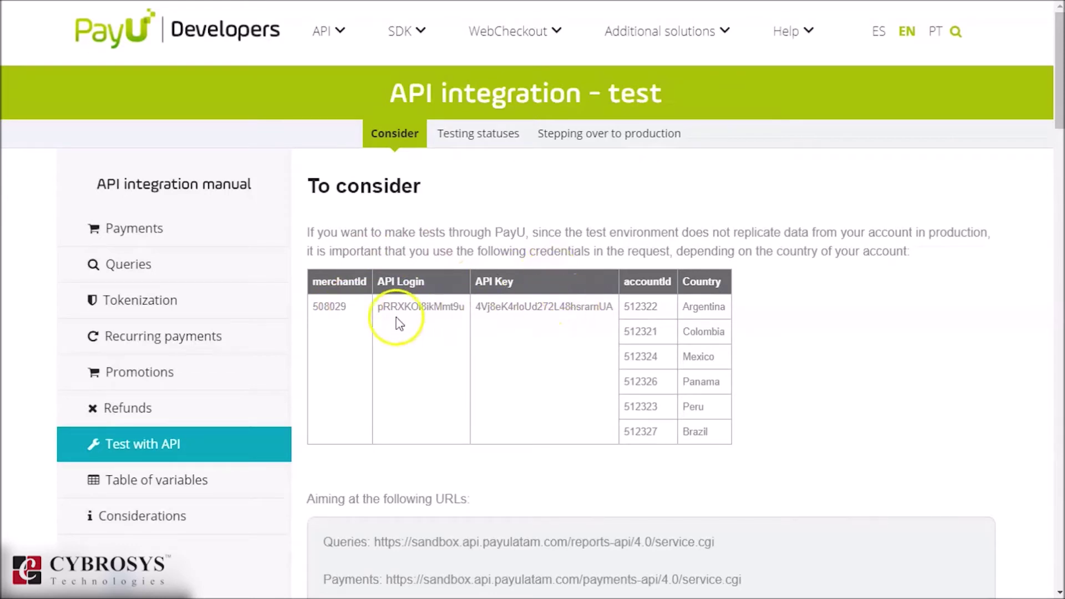
double_click(330, 306)
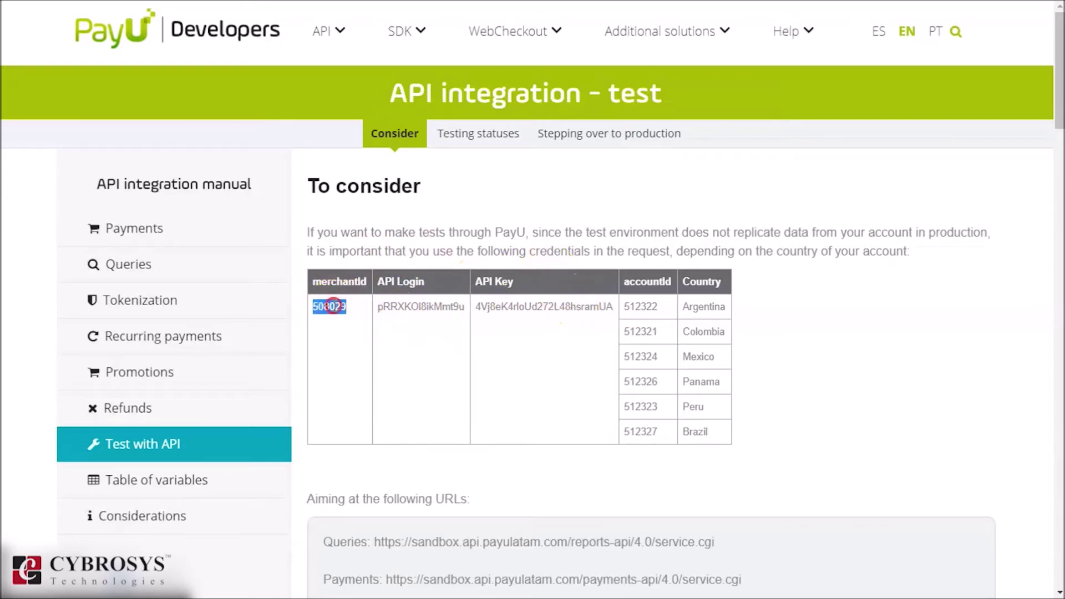
right_click(331, 306)
click(353, 316)
key(alt+Tab)
Step: Paste 508029 into the PayU Latam Merchant ID field
click(320, 344)
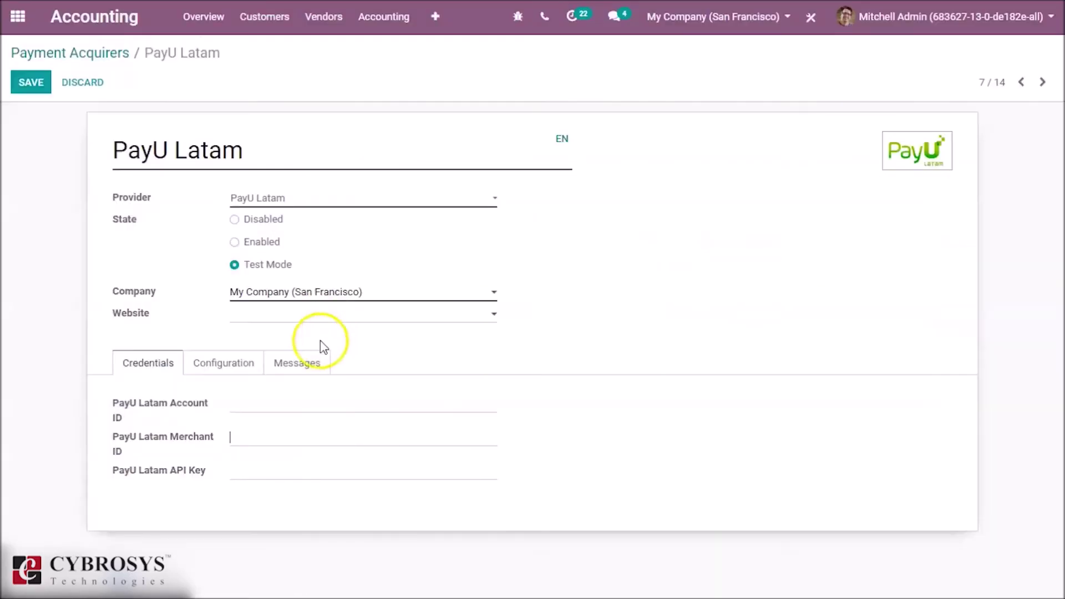
click(261, 432)
key(ctrl+v)
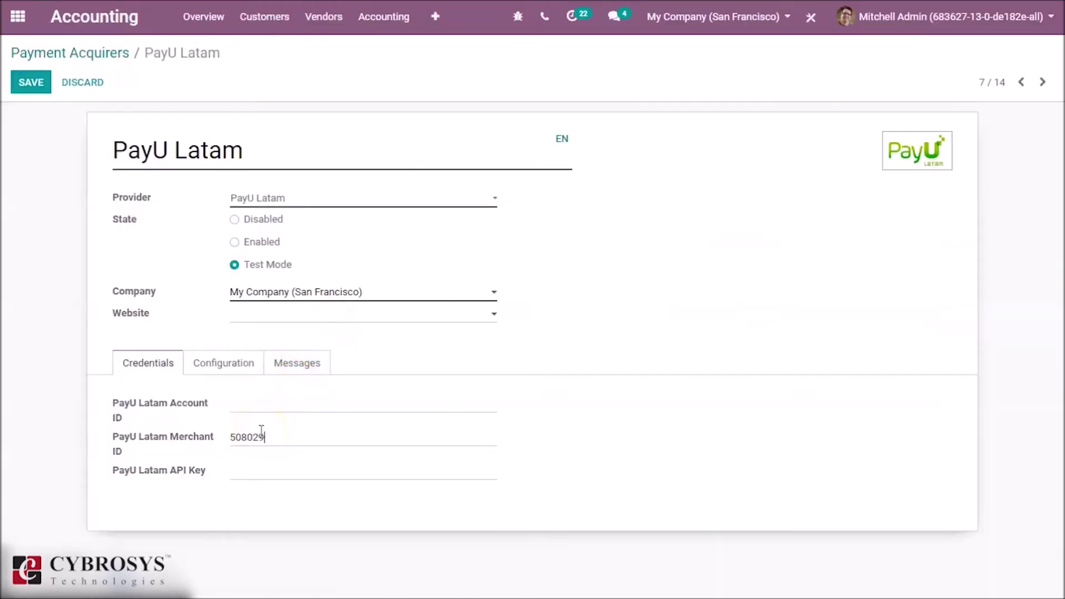
Step: Copy accountId 512322 from the PayU docs and paste it as the Account ID
key(alt+Tab)
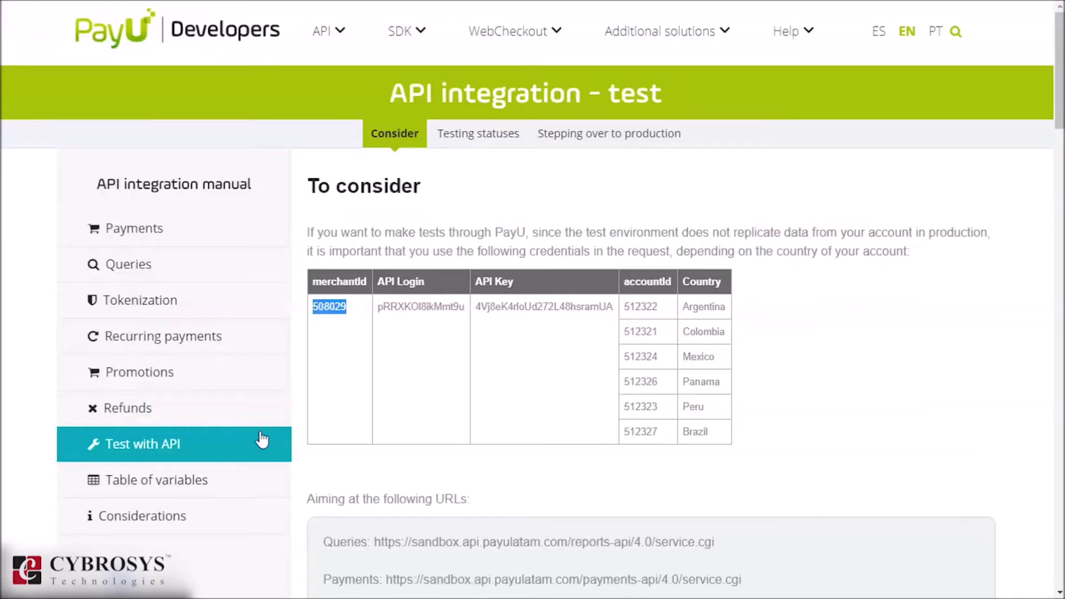
double_click(641, 307)
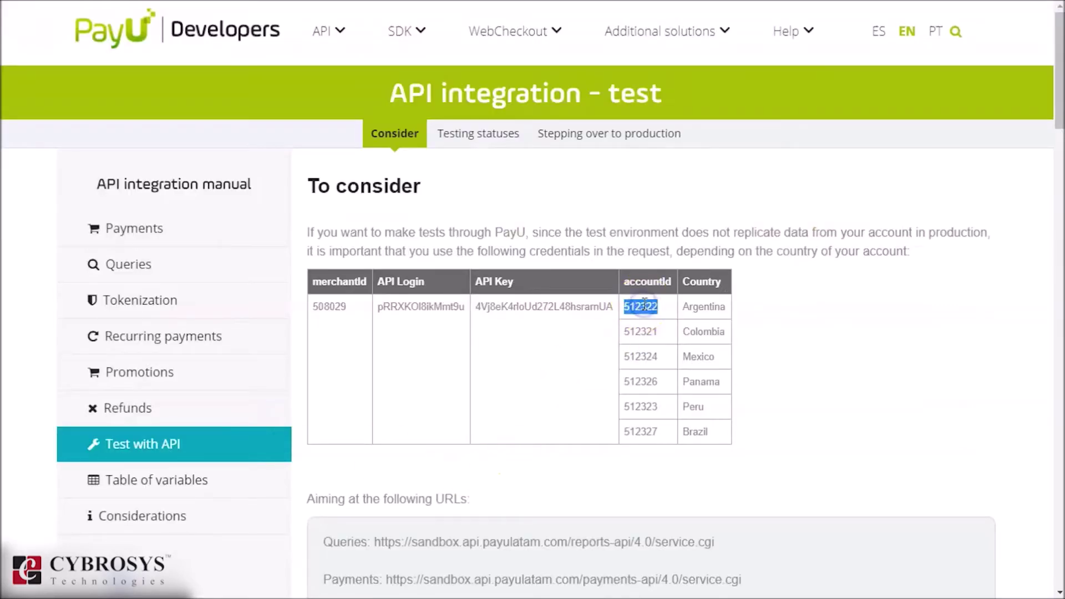
right_click(643, 306)
click(674, 316)
key(alt+Tab)
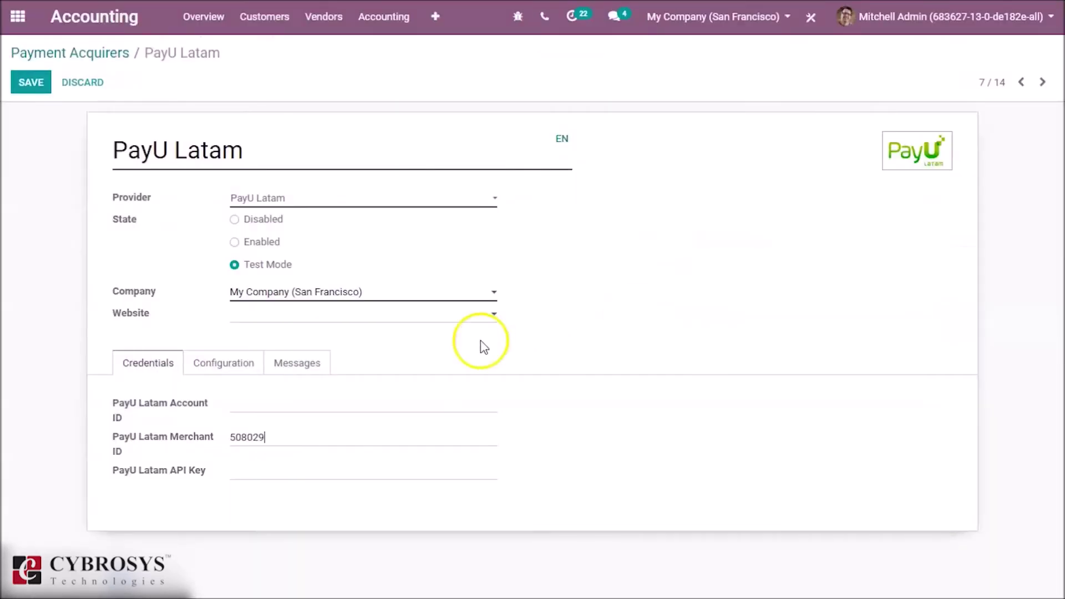
click(275, 403)
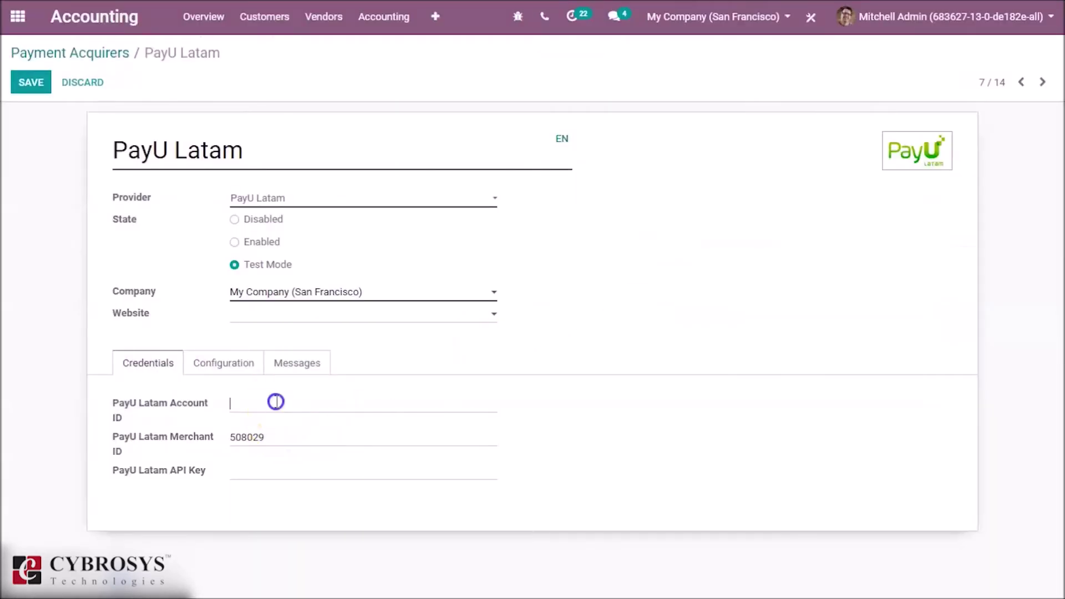
key(ctrl+v)
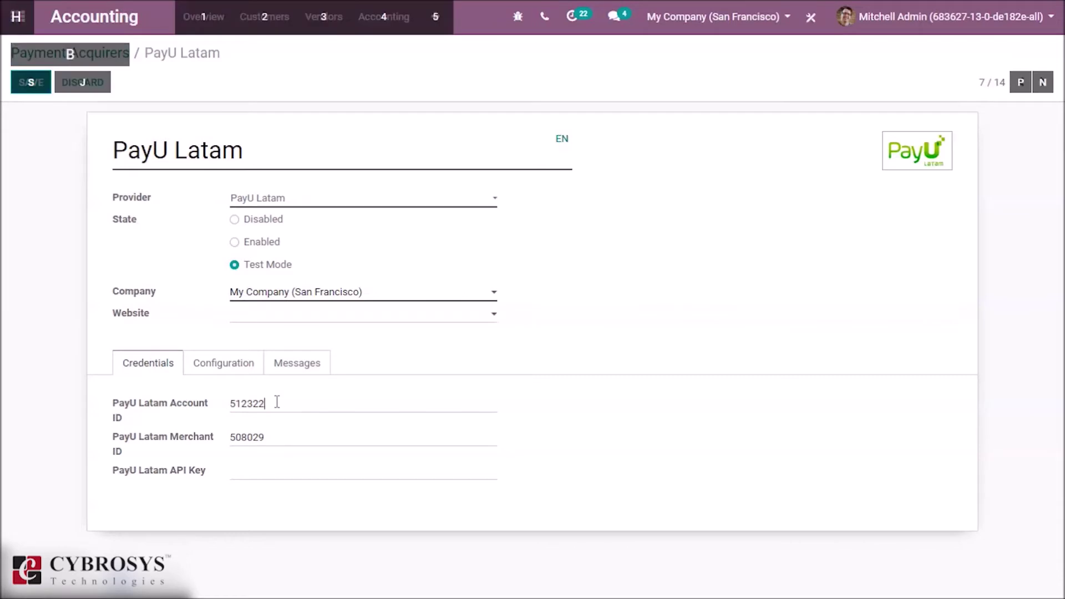
Step: Copy the test API key from the PayU docs and paste it into the API Key field
key(alt+Tab)
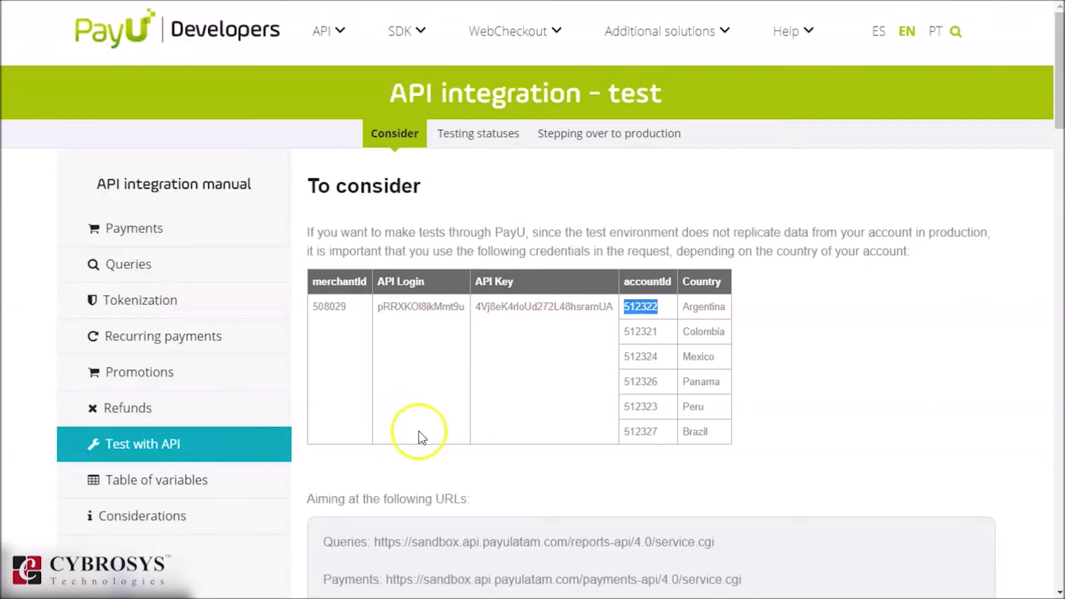
double_click(523, 306)
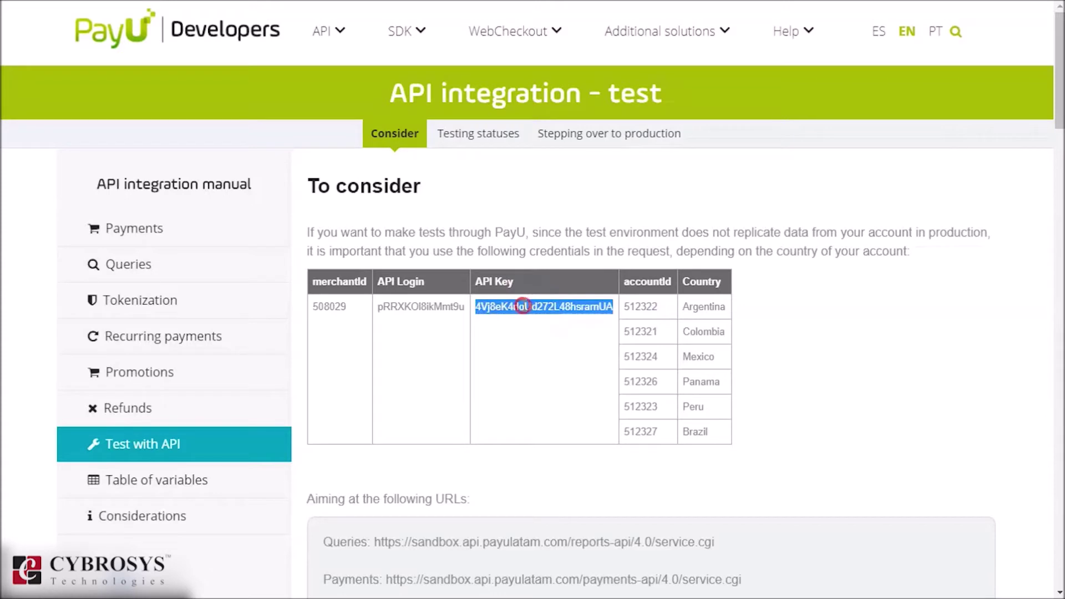
right_click(523, 306)
click(539, 316)
click(18, 342)
key(alt+Tab)
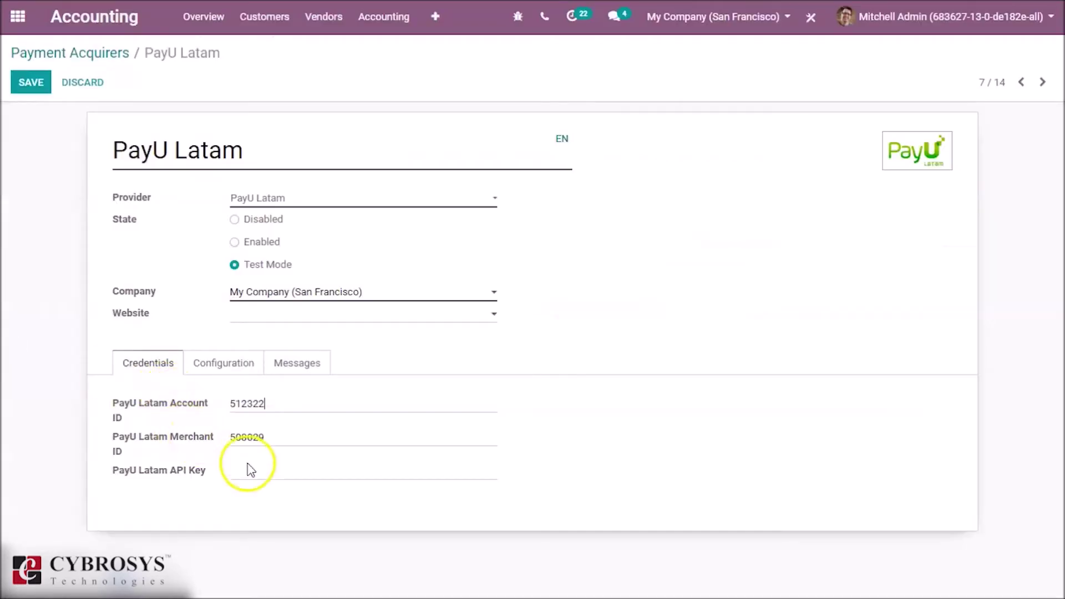
click(253, 467)
key(ctrl+v)
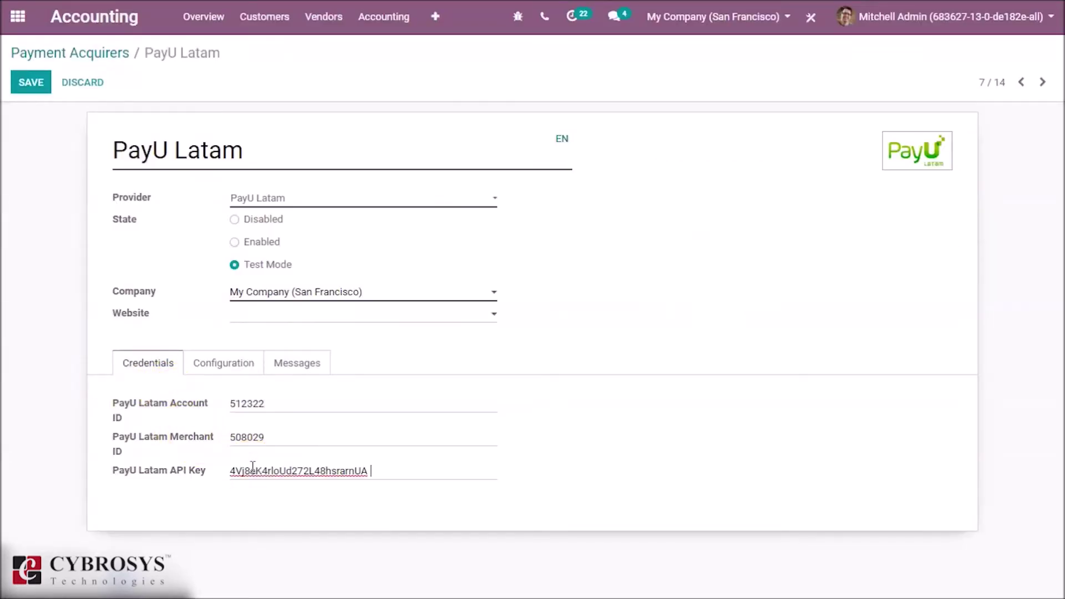
double_click(392, 466)
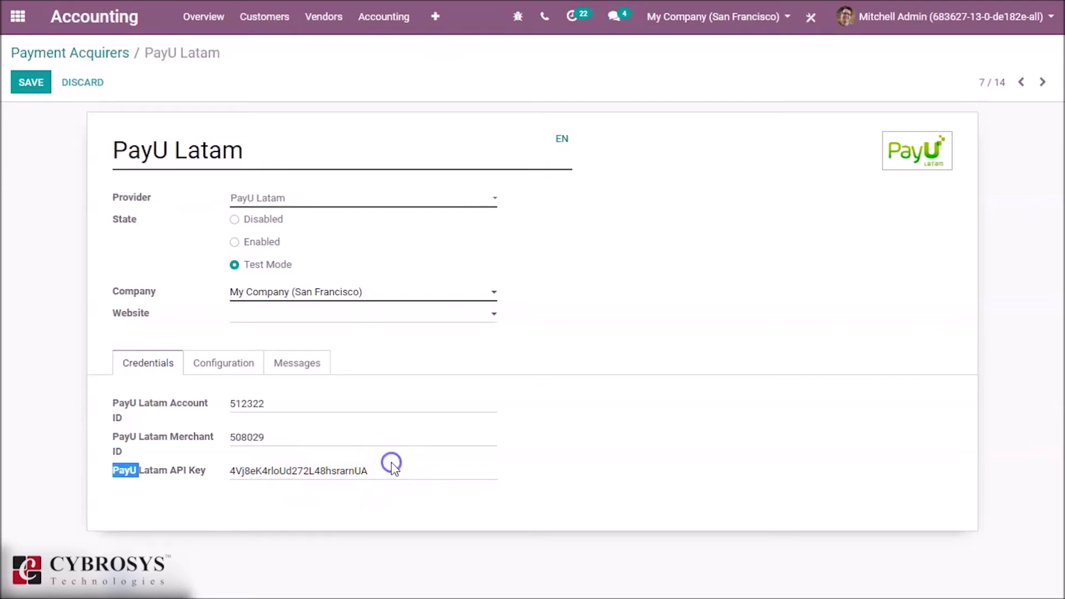
click(392, 465)
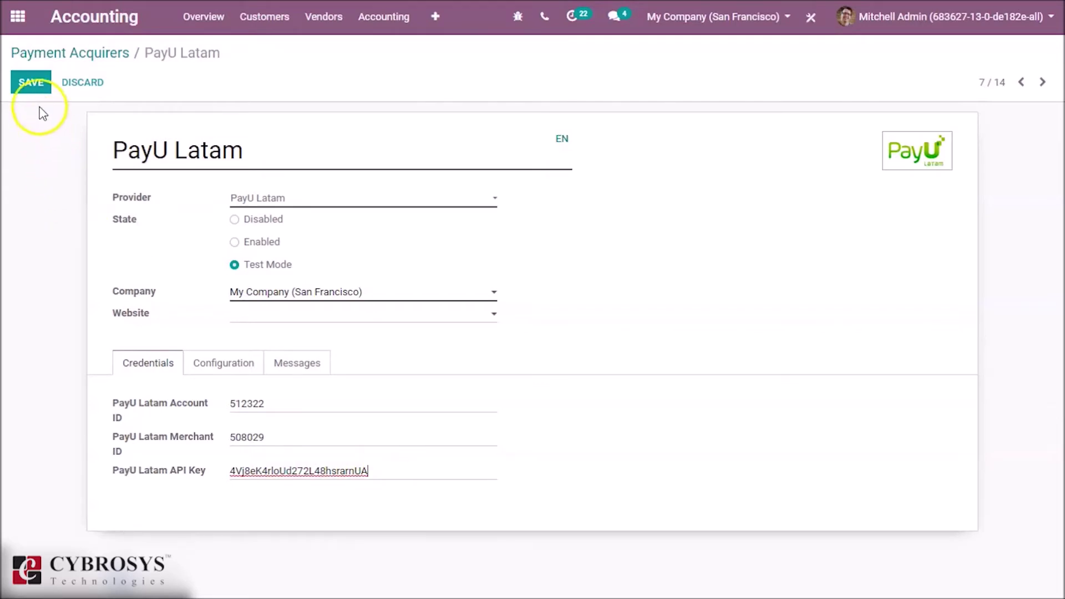
Step: Save the PayU Latam acquirer and return to the Payment Acquirers list
click(36, 85)
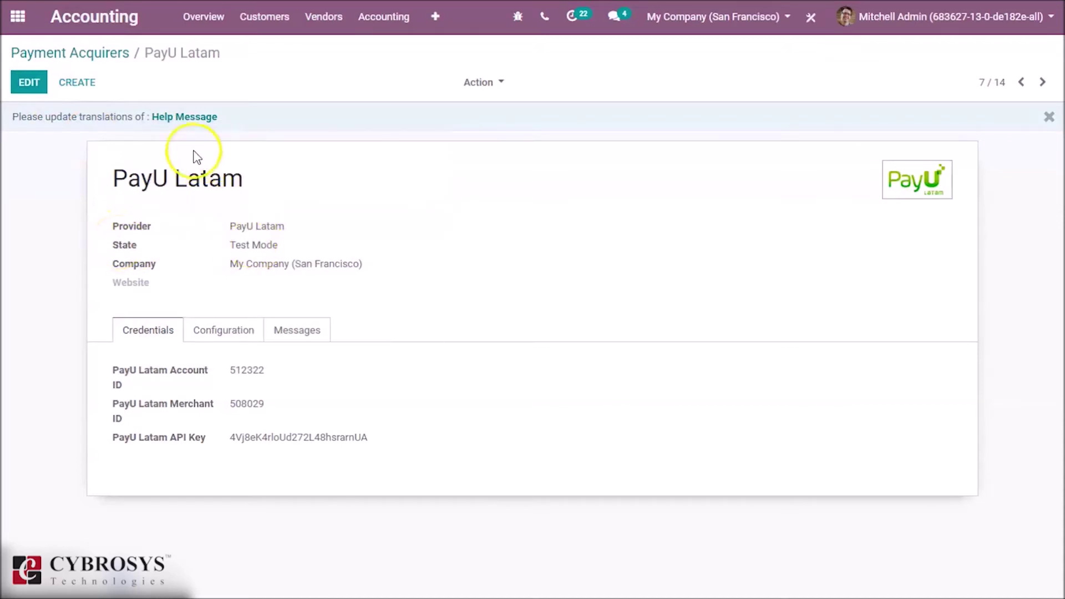
click(45, 55)
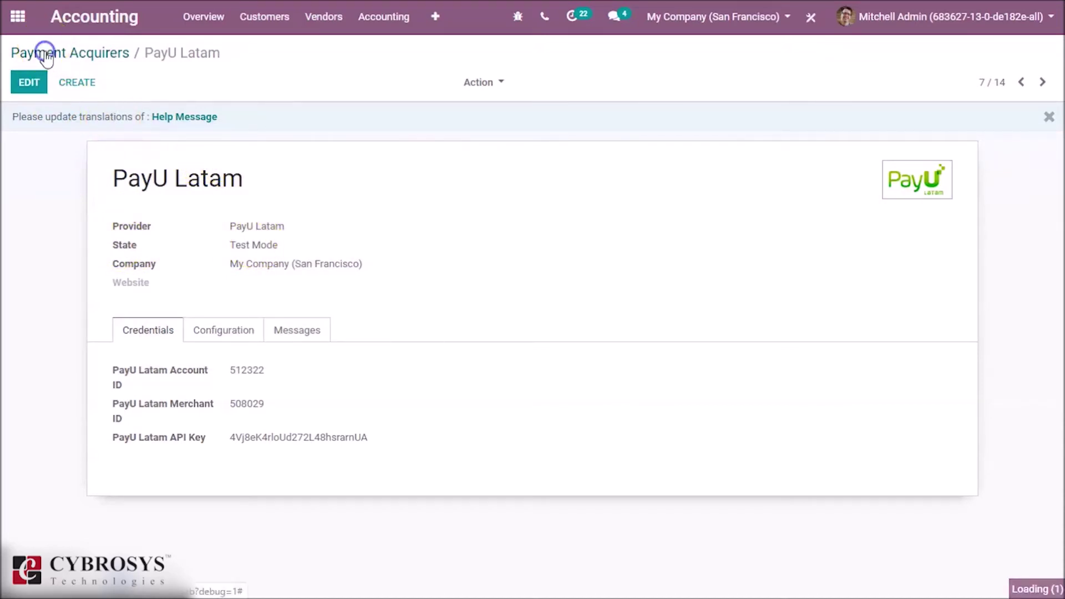
Step: Leave Accounting through the app menu and launch the Website app by searching 'we'
click(179, 17)
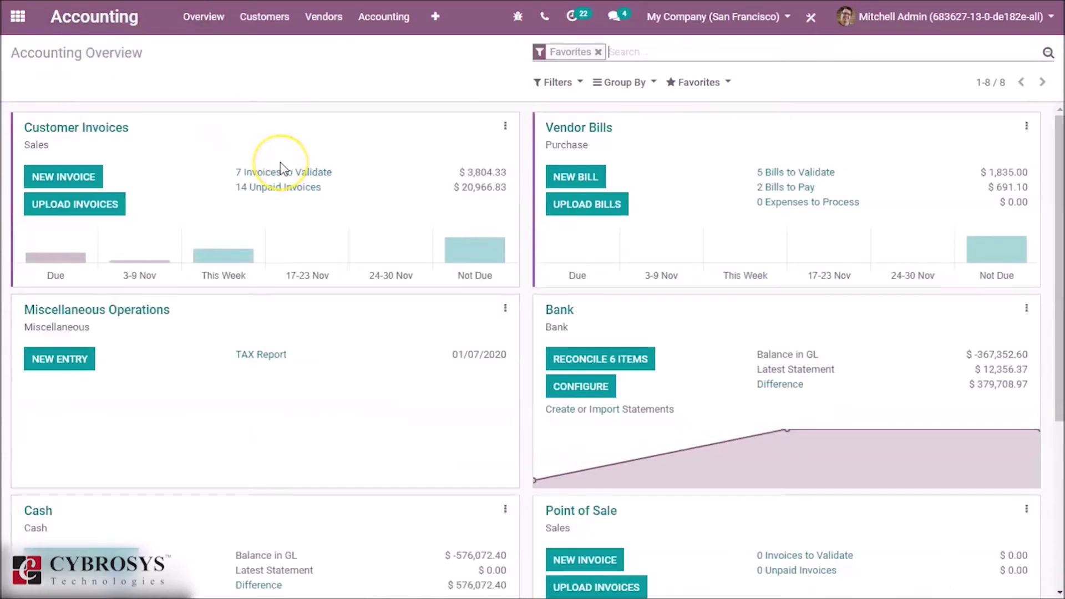
click(167, 86)
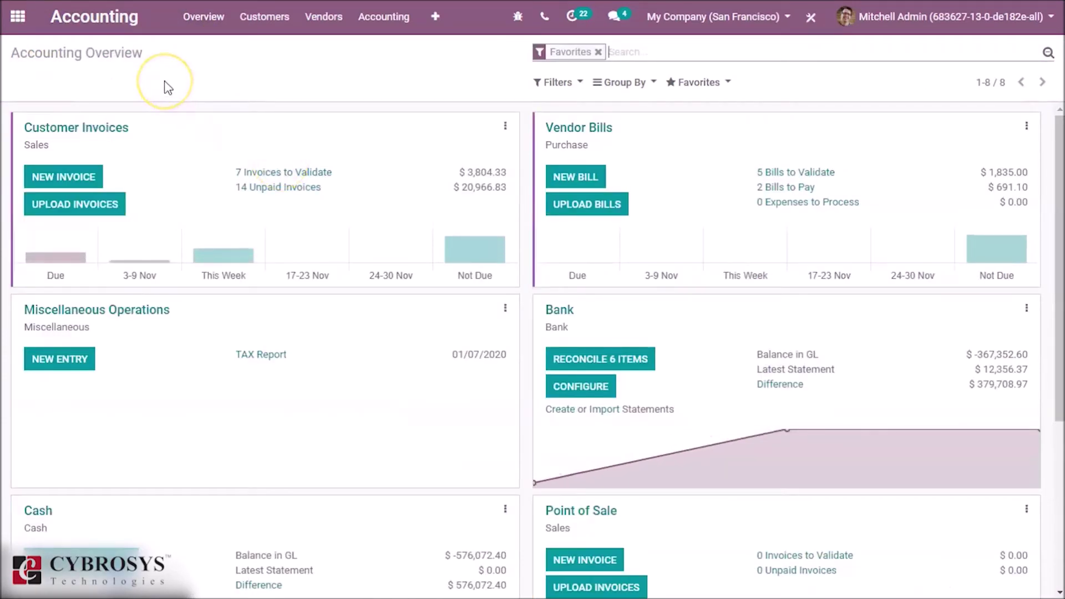
click(112, 28)
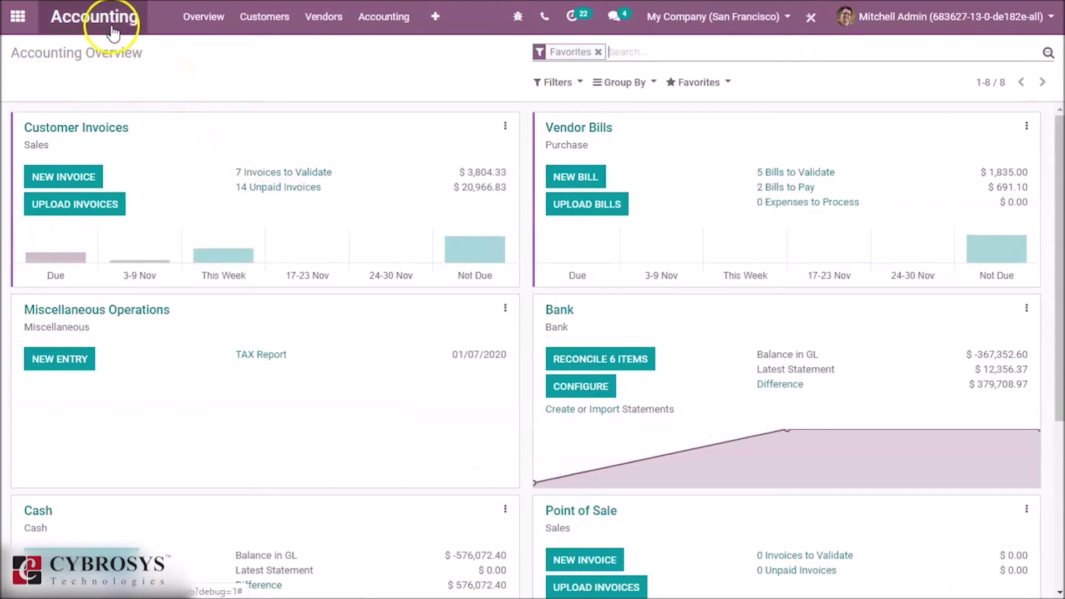
click(6, 20)
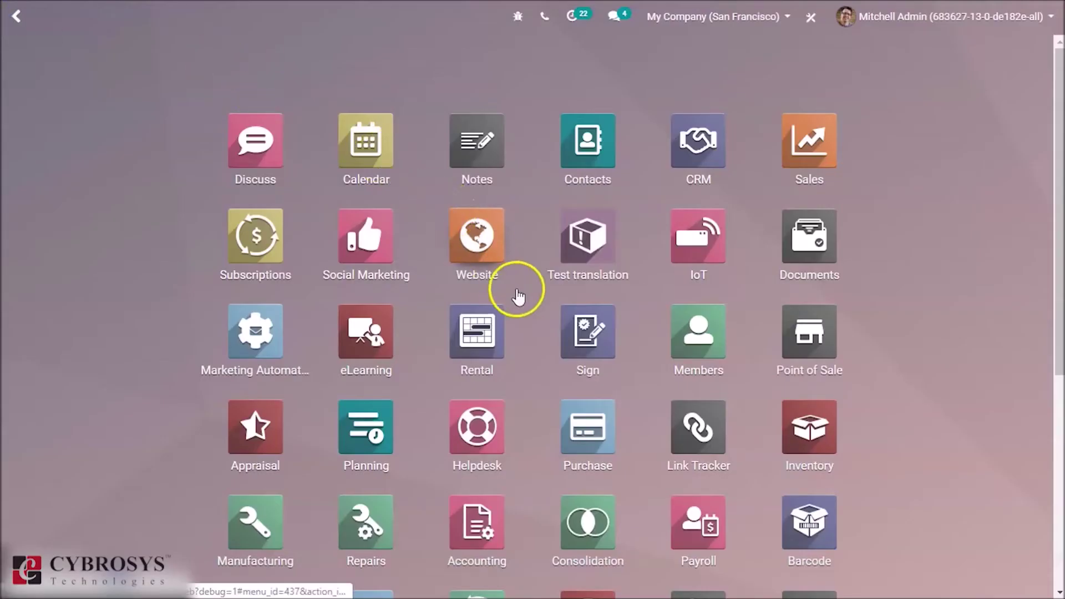
text(we)
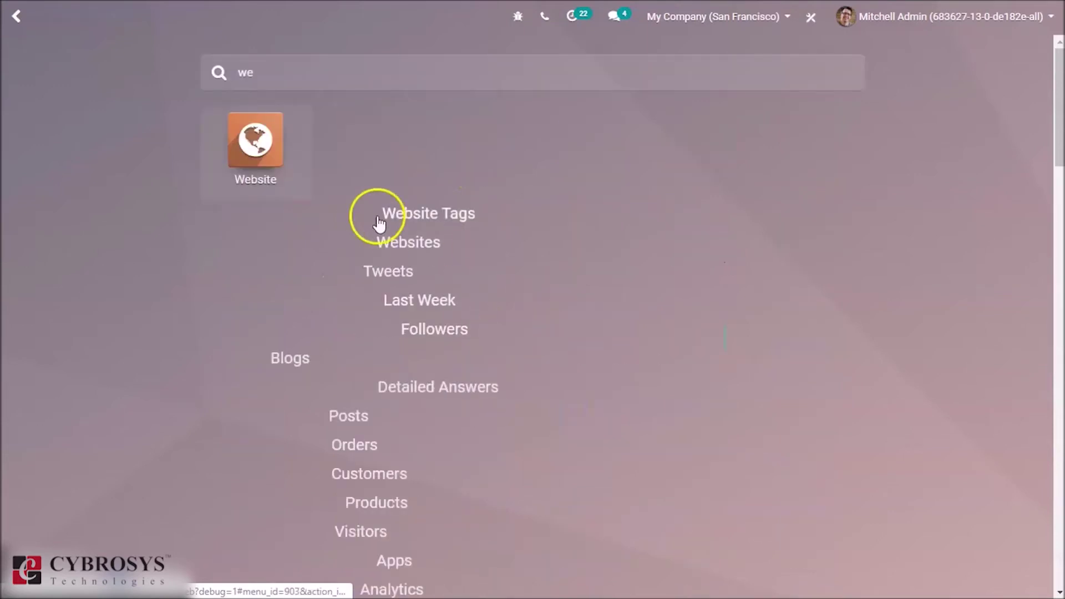
click(267, 152)
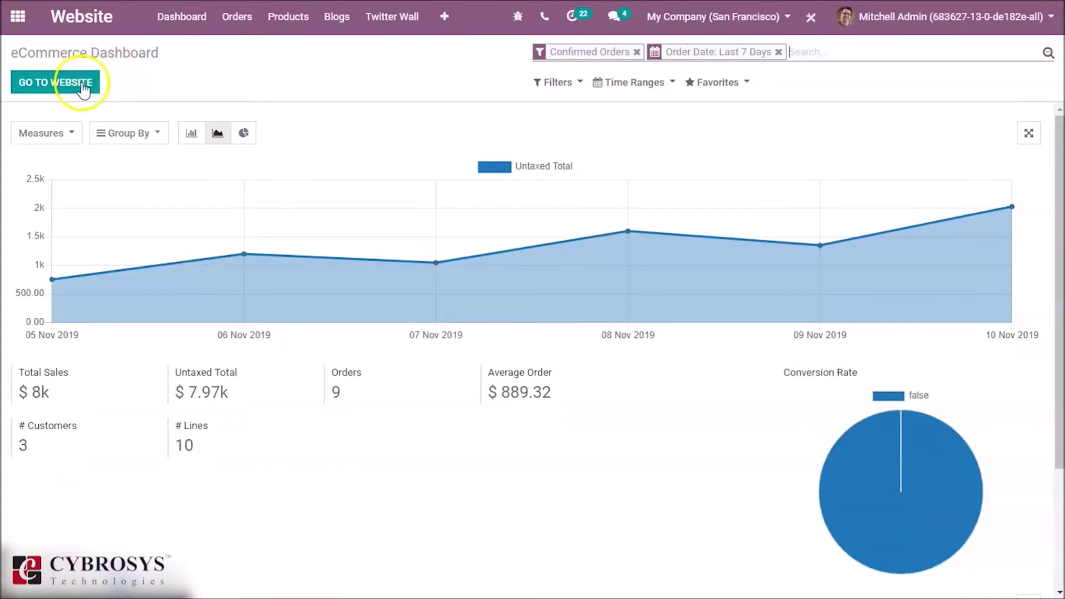
Step: From the website Shop, add the $750 Customizable Desk and check out, choosing PayU Latam
click(78, 90)
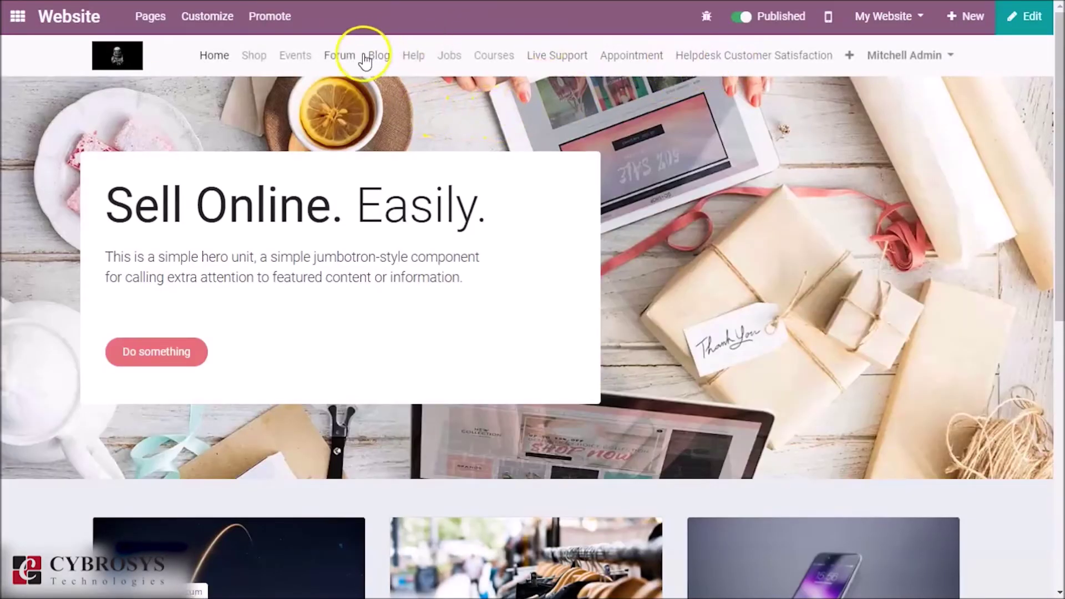
click(250, 62)
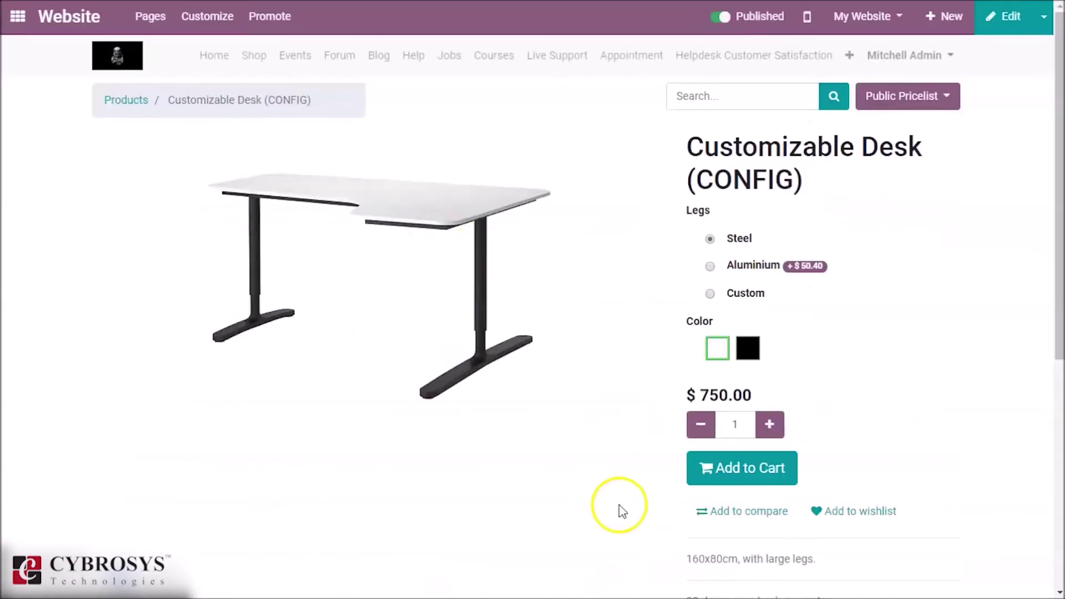
click(713, 472)
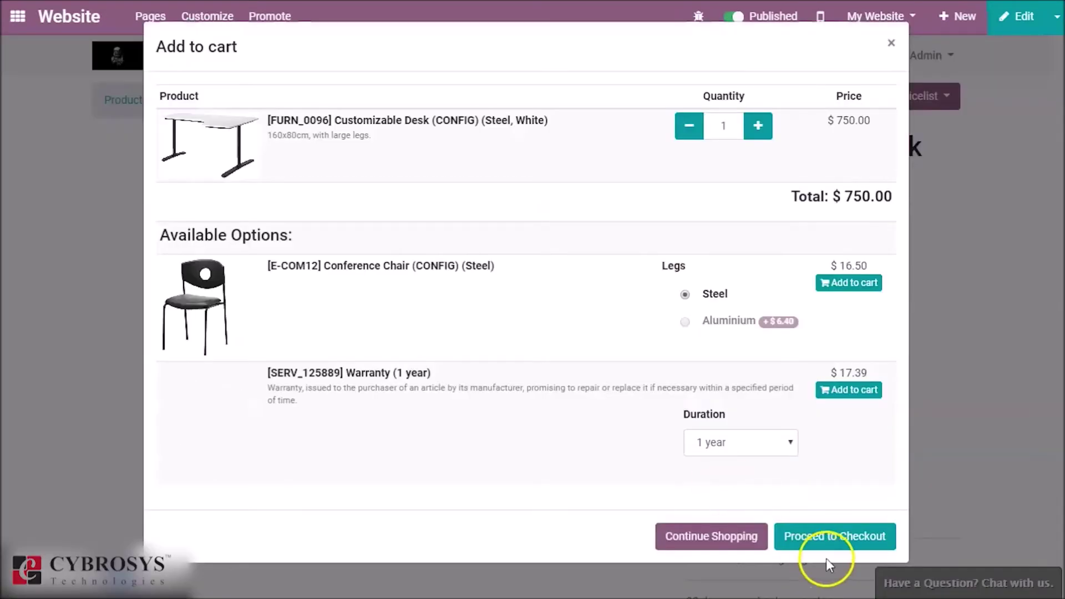
click(829, 544)
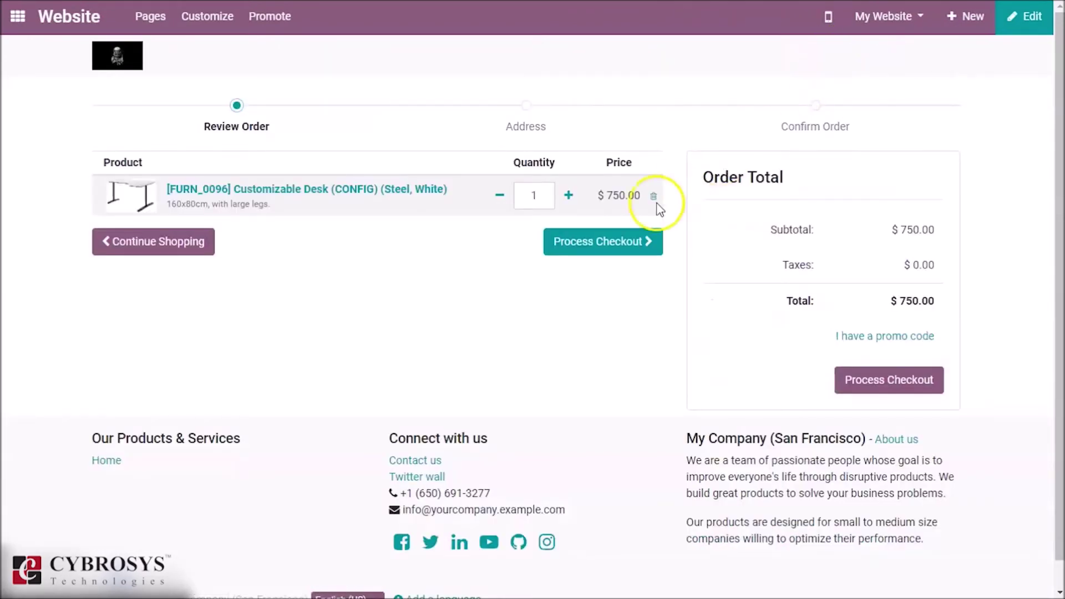
click(629, 243)
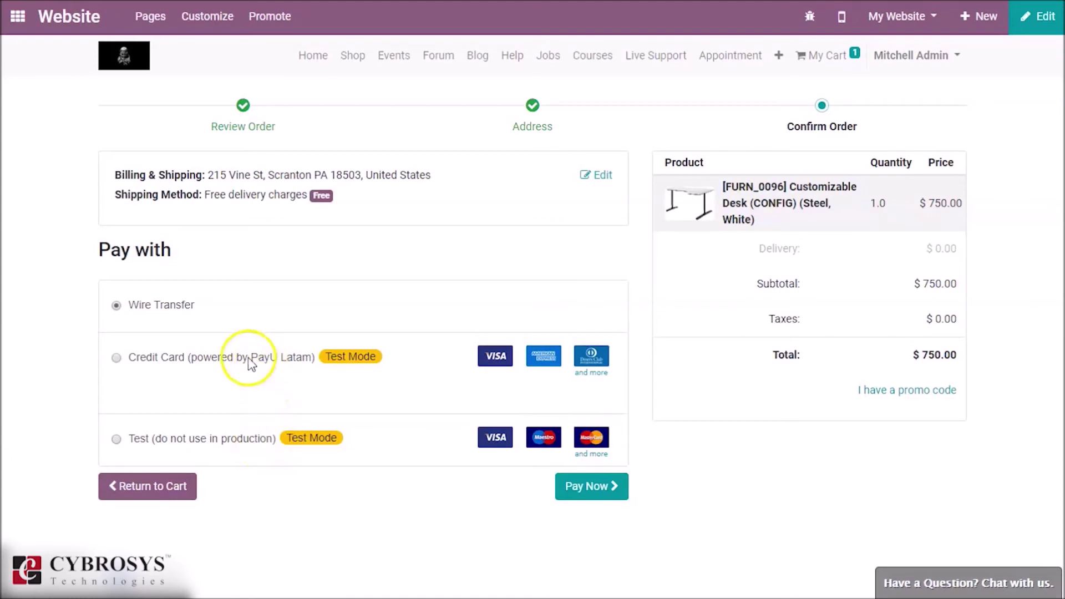
click(221, 361)
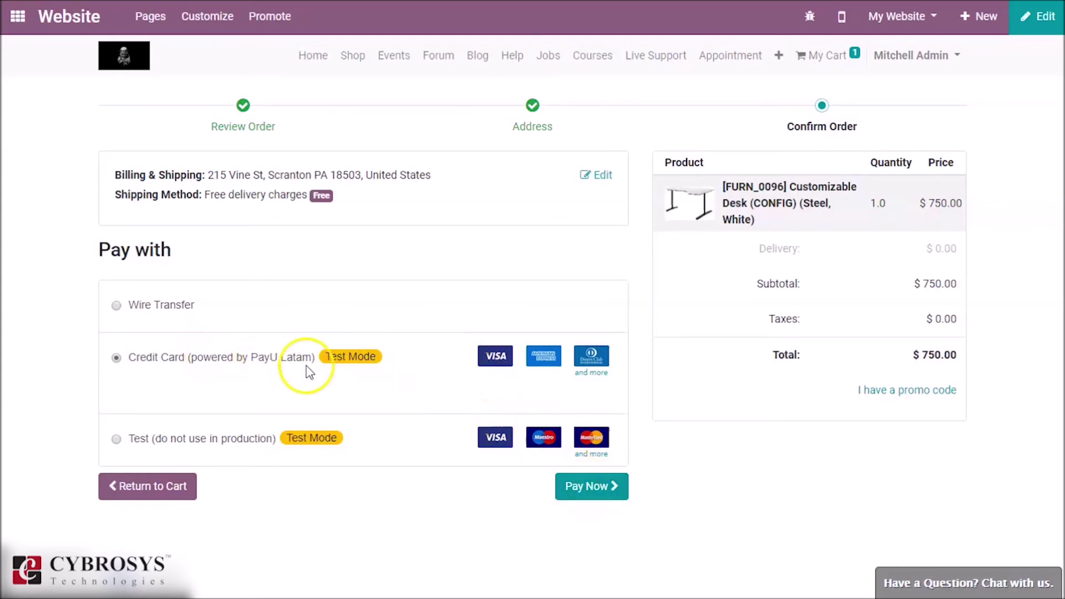
Step: Confirm the order with Pay Now to reach PayU Latam's hosted checkout
click(588, 487)
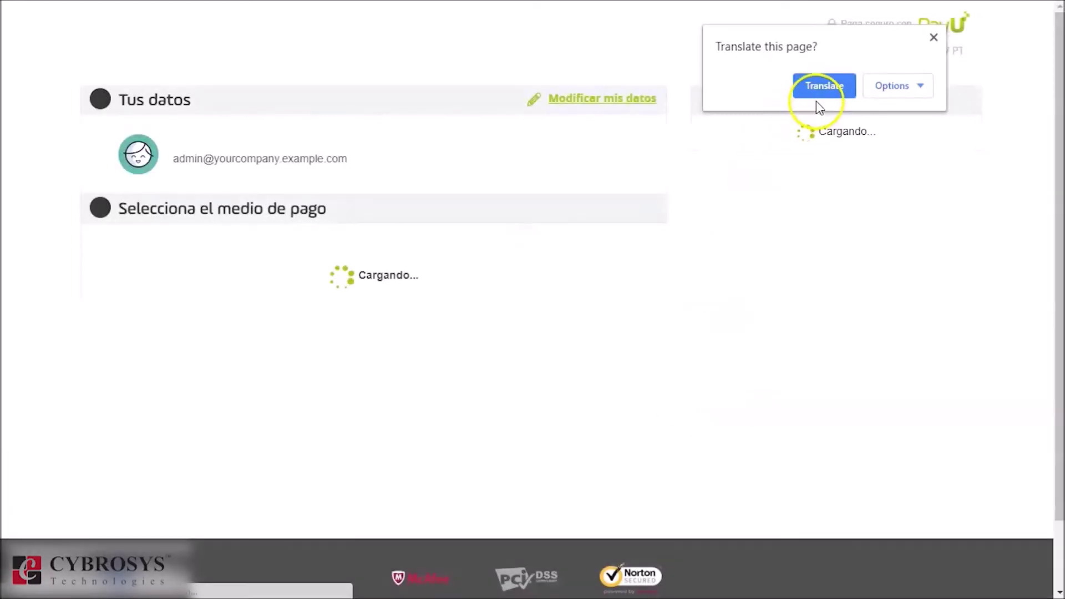
click(810, 89)
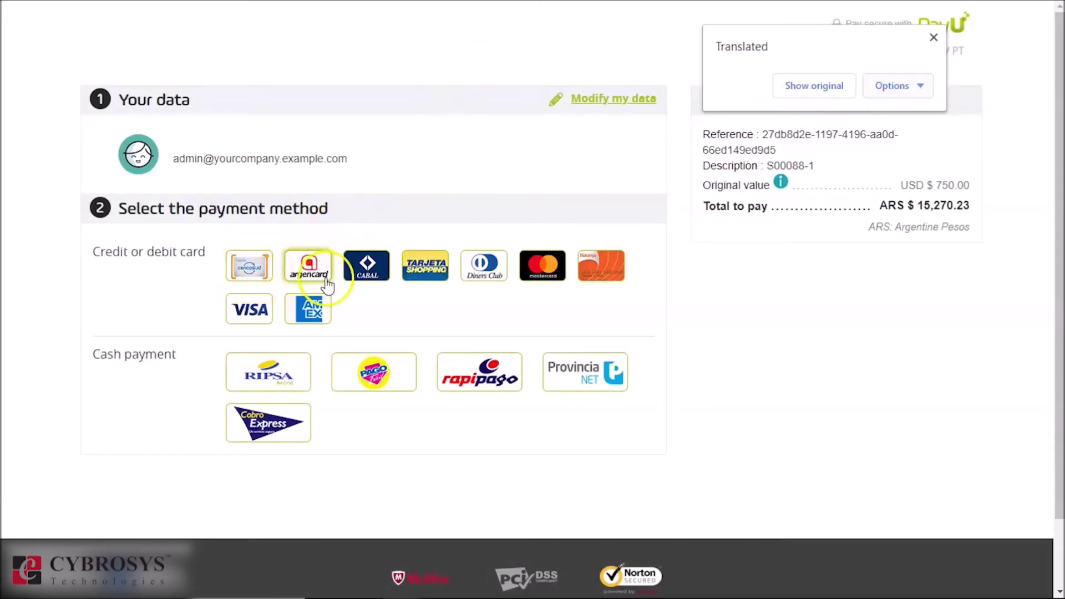
click(249, 312)
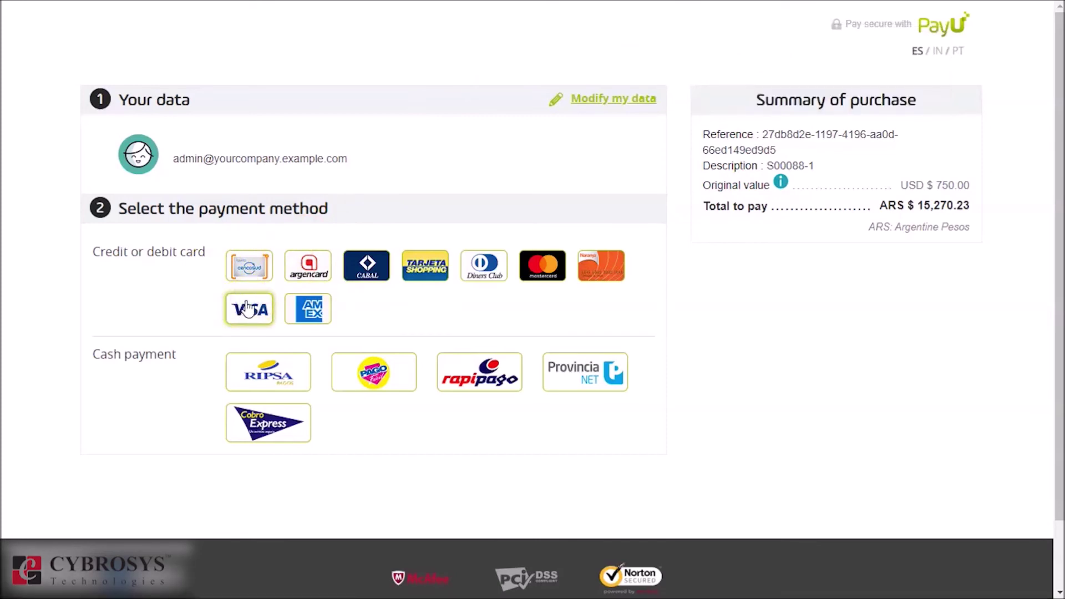
click(248, 308)
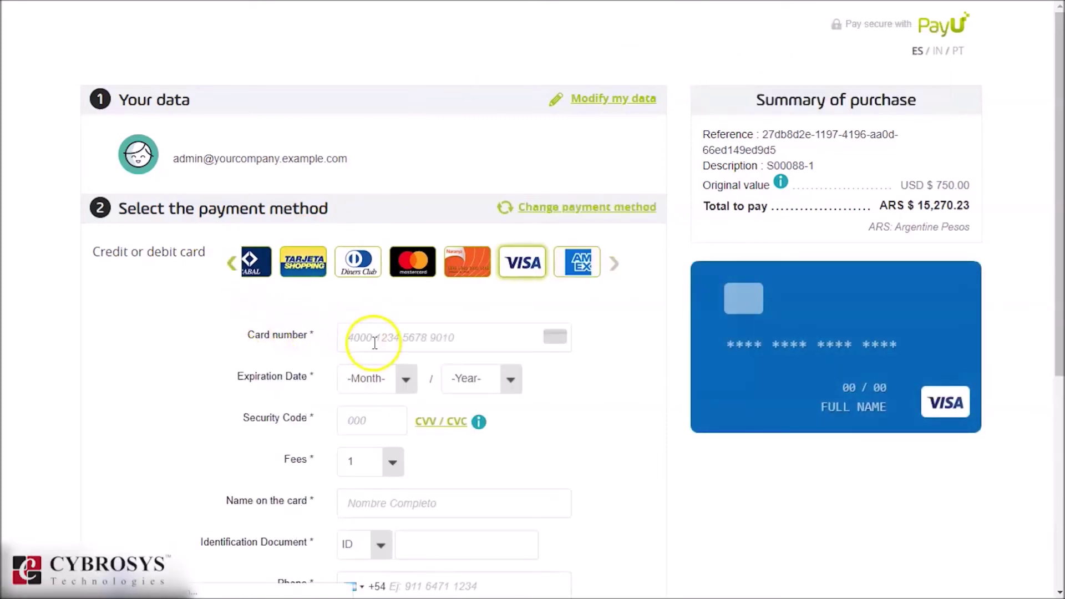
click(373, 342)
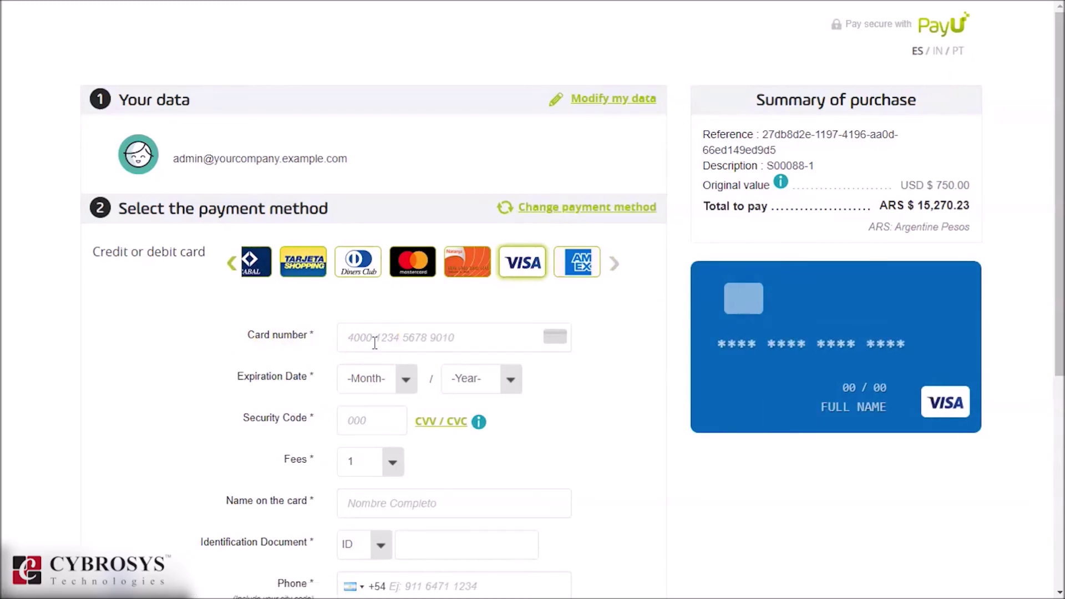
text(4)
text(111111111111111)
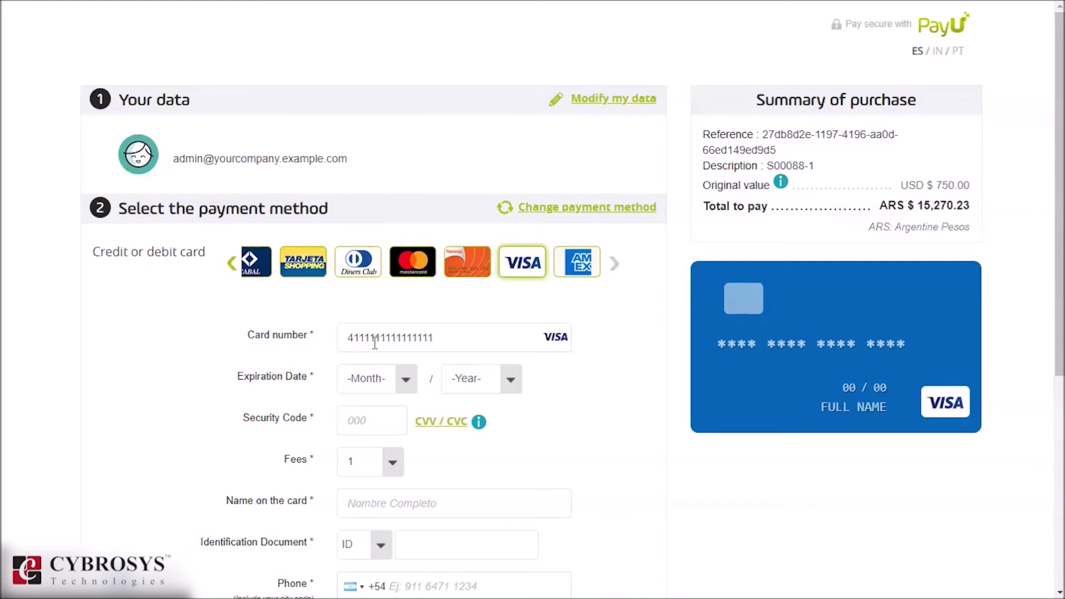
click(393, 380)
click(399, 379)
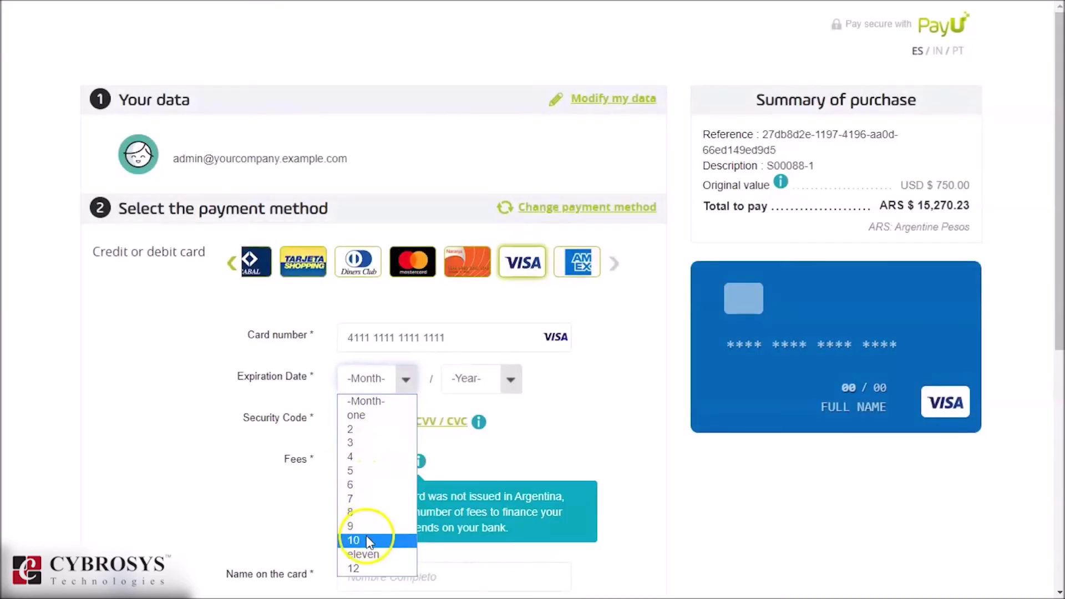
click(367, 540)
click(504, 381)
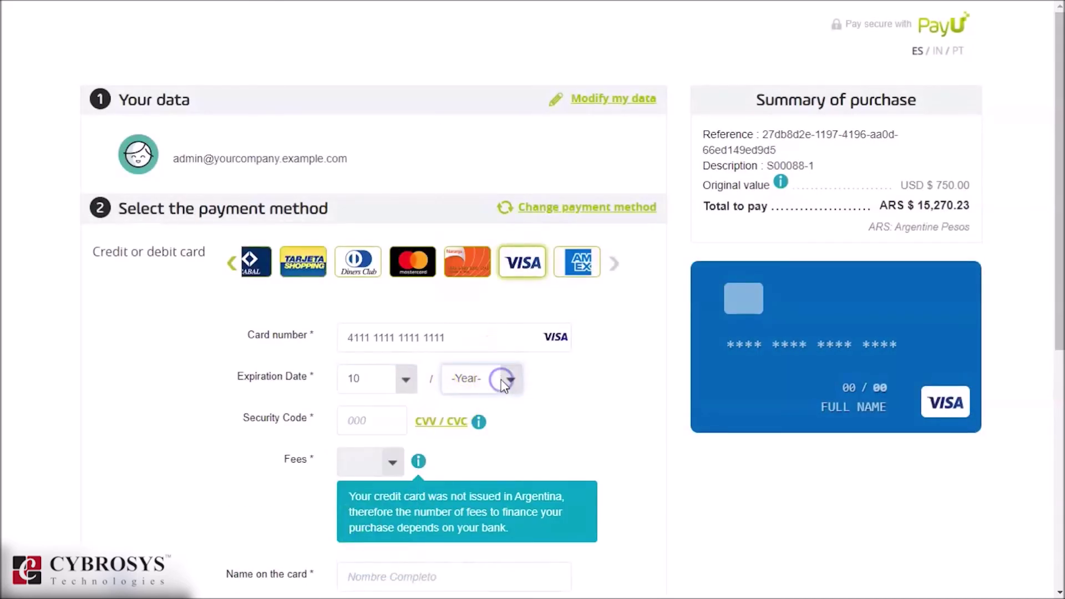
click(511, 381)
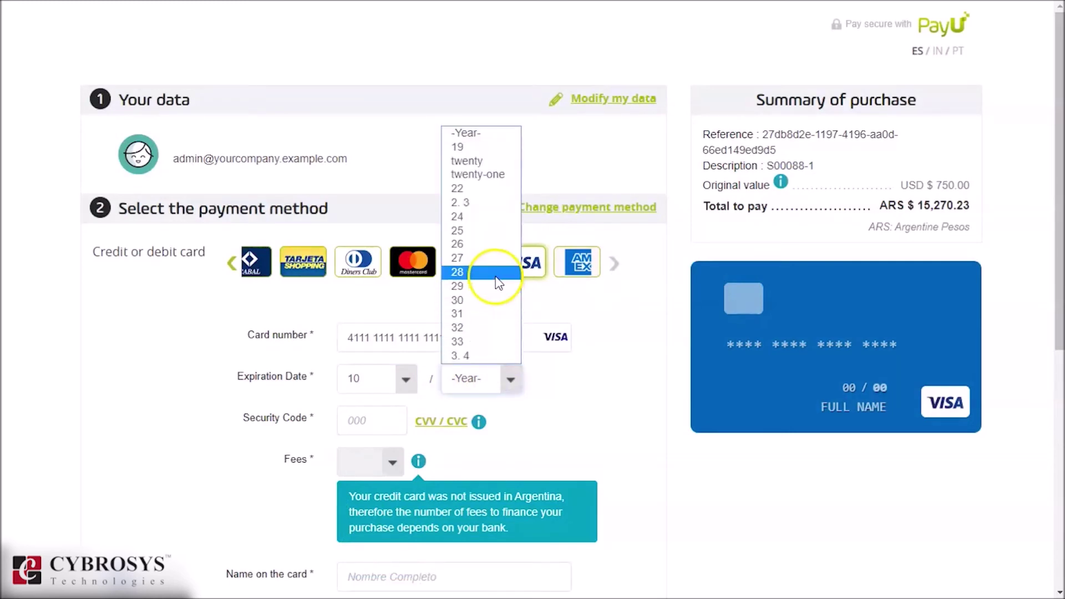
click(478, 244)
click(362, 417)
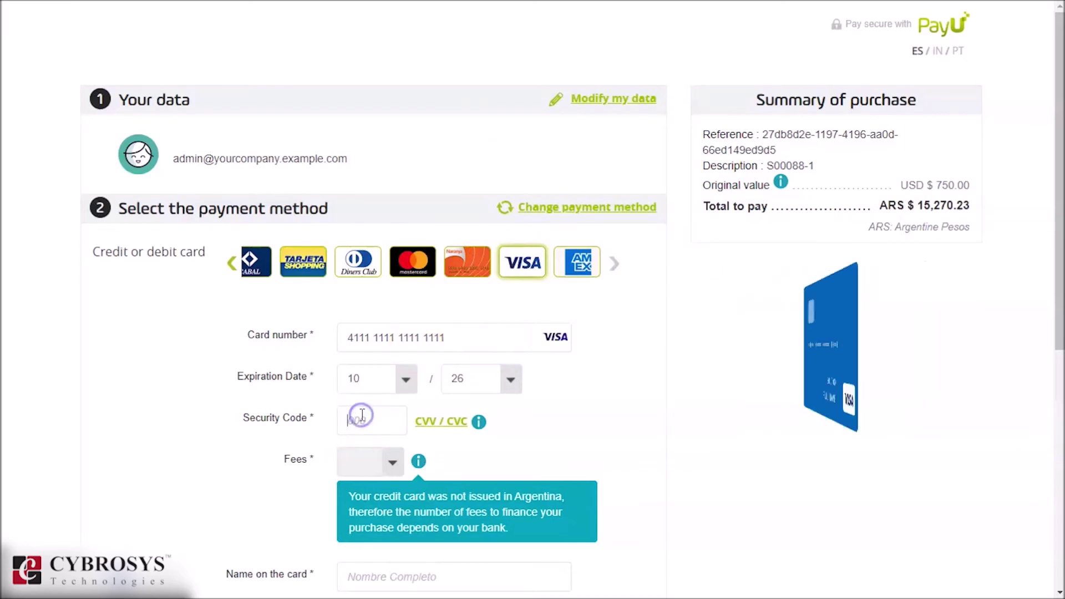
text(123)
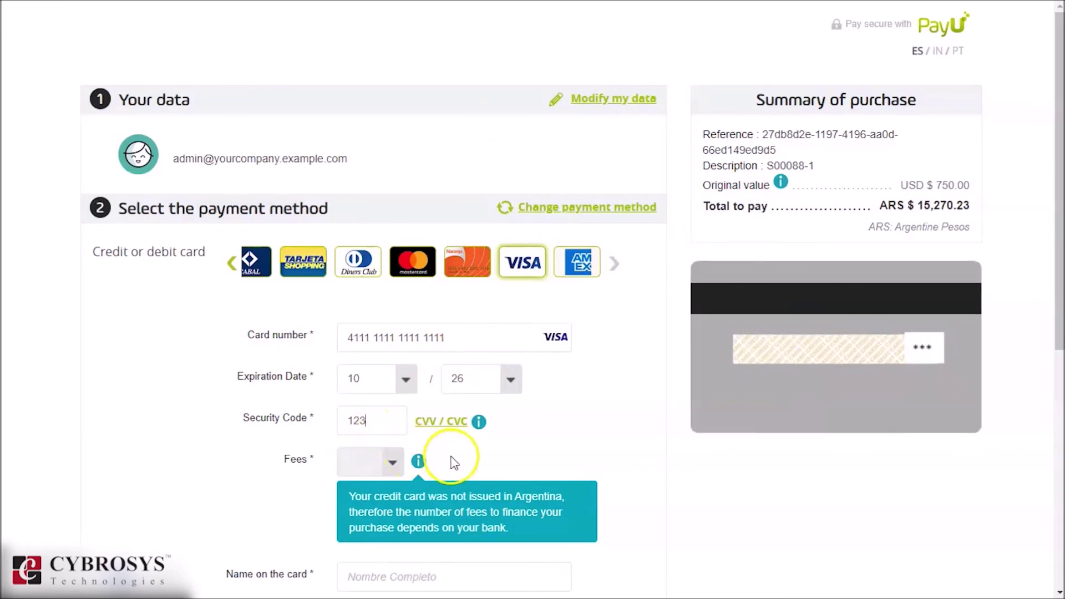
Step: Fill in the cardholder name, ID document 123456 and phone number
drag(1057, 264, 1055, 384)
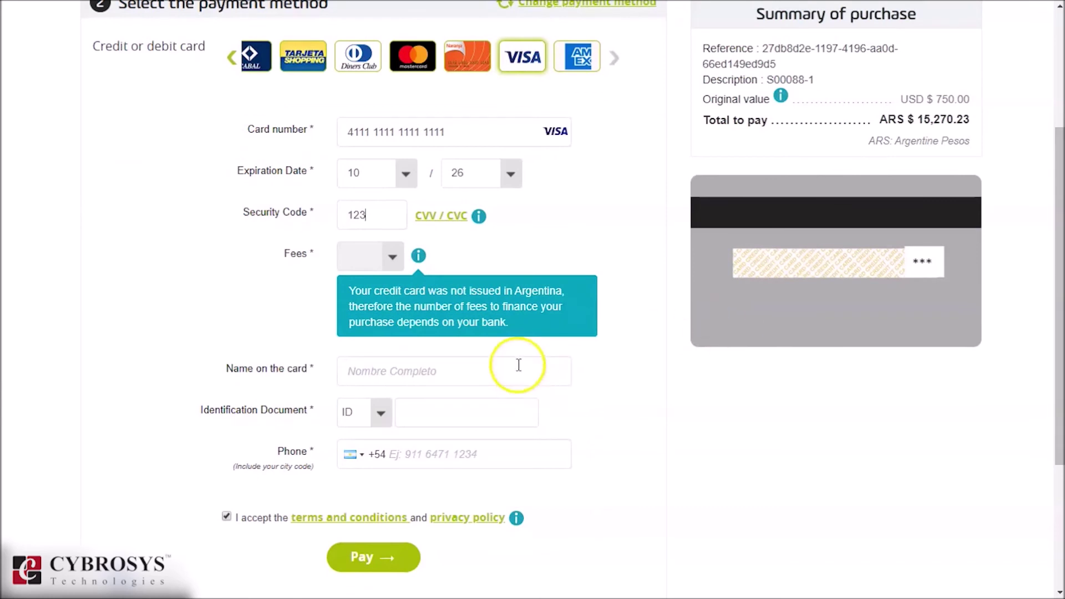
click(518, 364)
text(James)
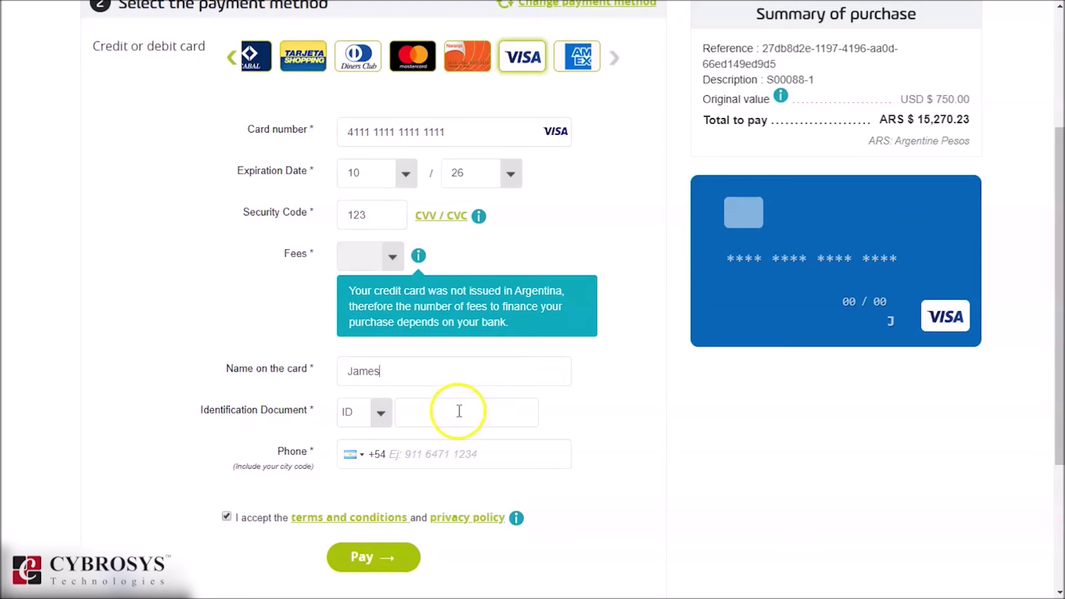
click(459, 411)
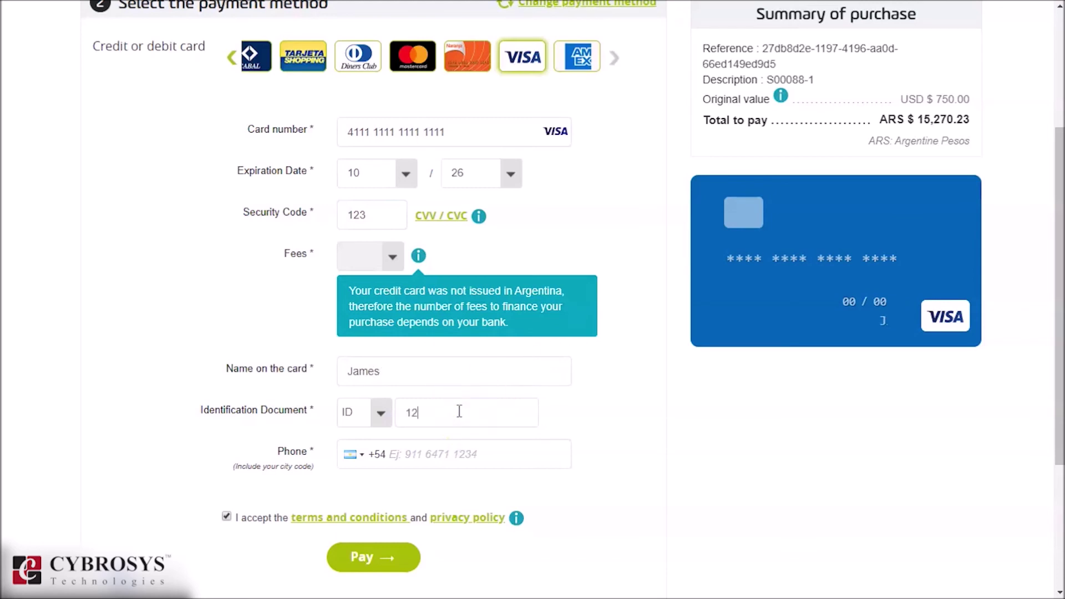
text(123456)
click(446, 451)
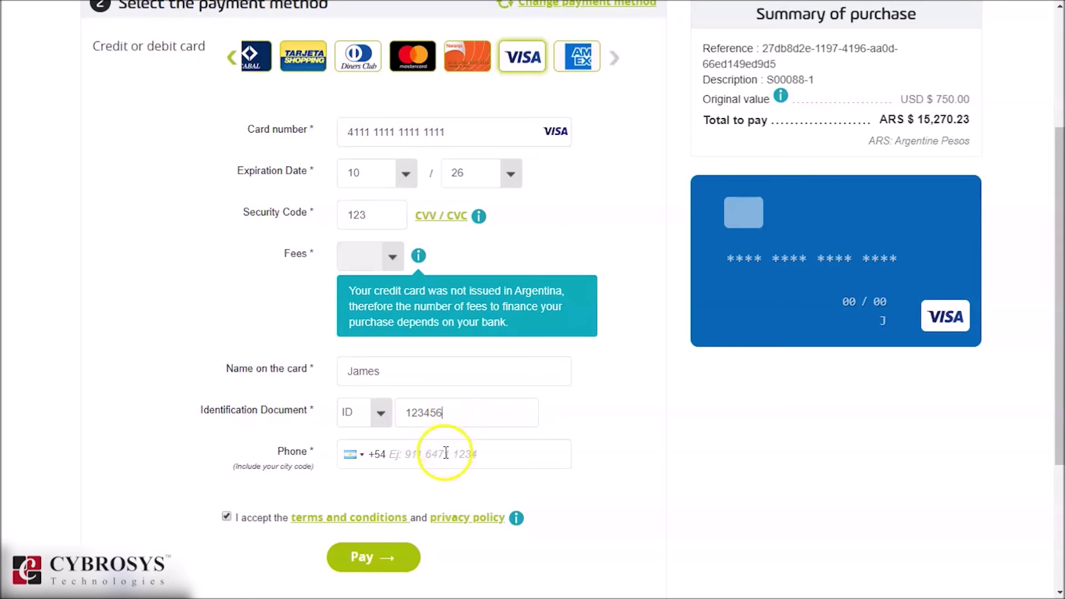
text(9876543210)
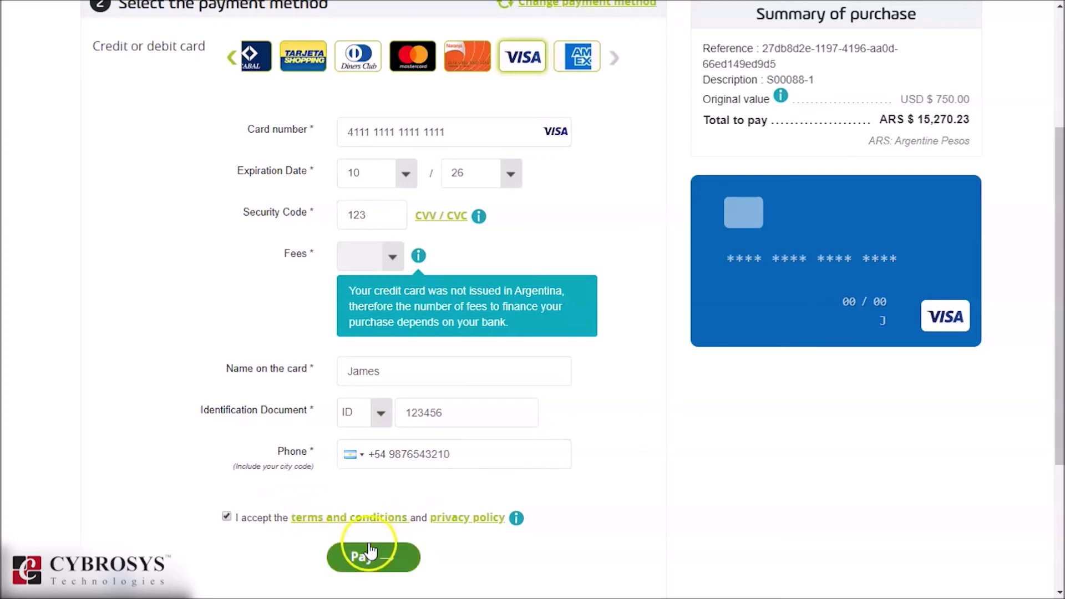
Step: Submit the Visa payment form and decline Chrome's offer to save the card
click(368, 542)
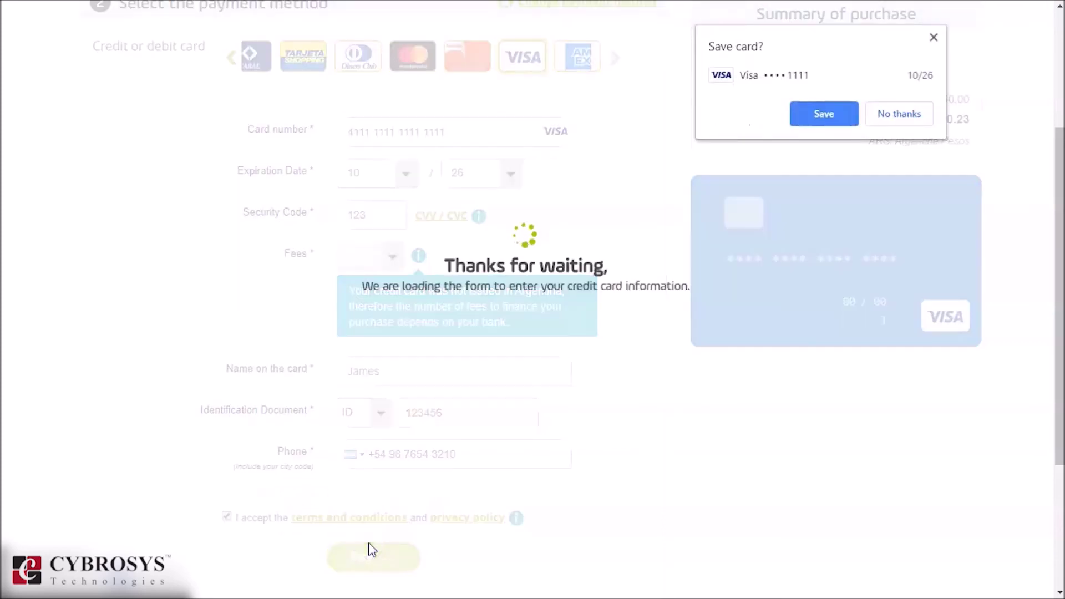
click(898, 118)
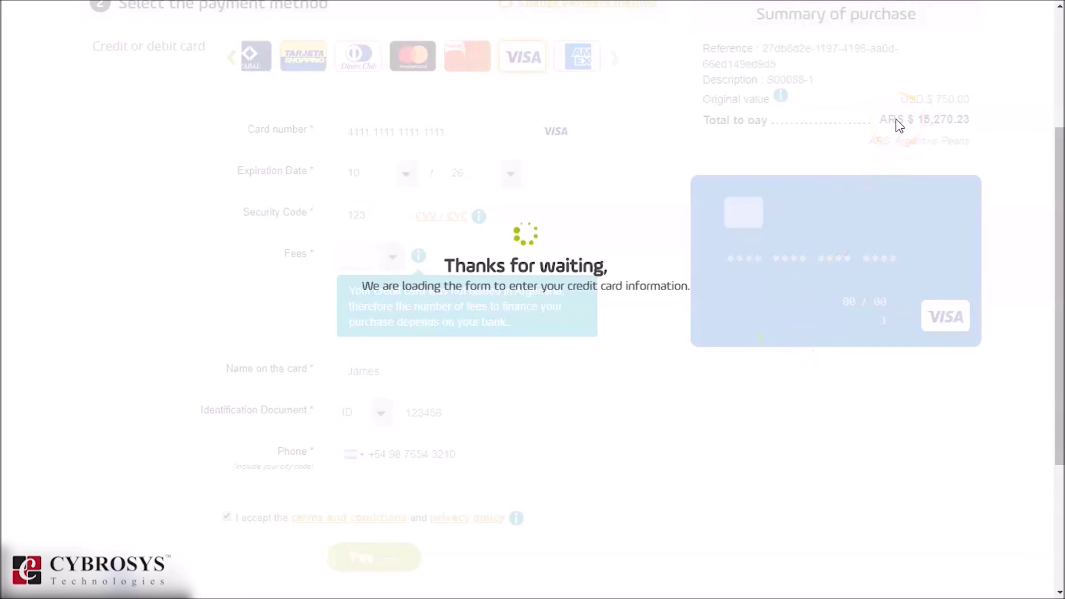